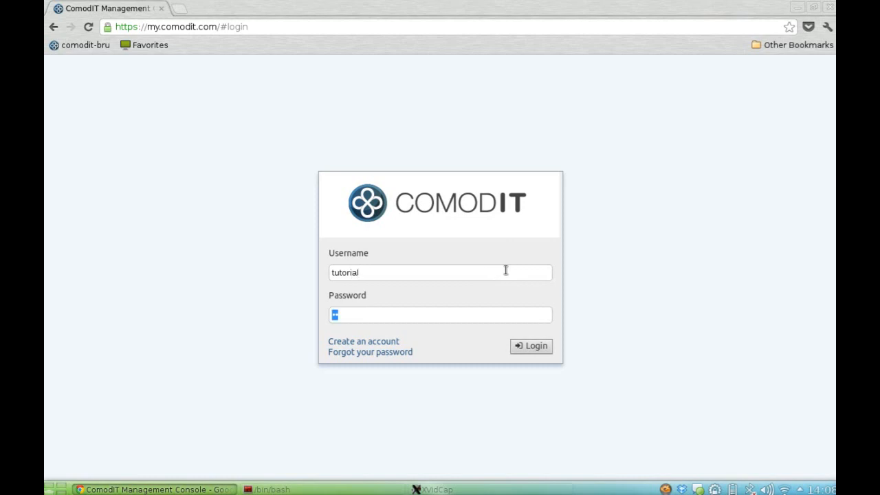
# Log in to the management console and start a new host named Eucalyptus in the Default environment
pyautogui.click(533, 347)
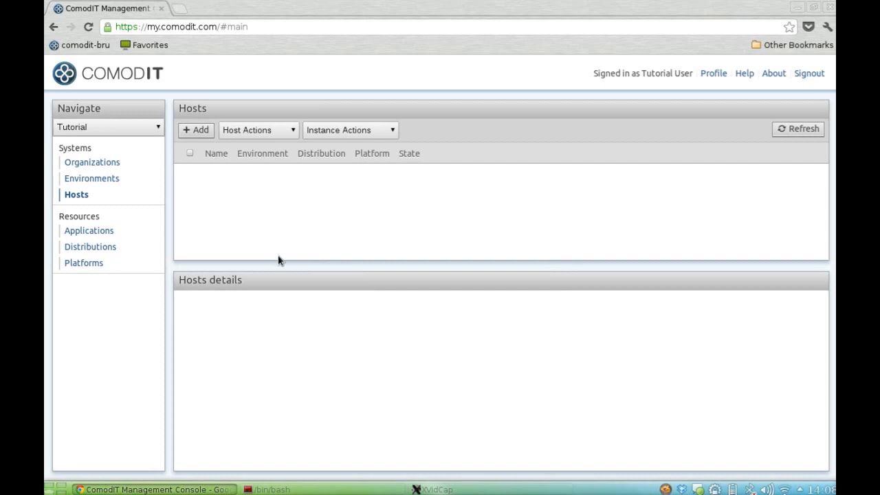
pyautogui.click(201, 130)
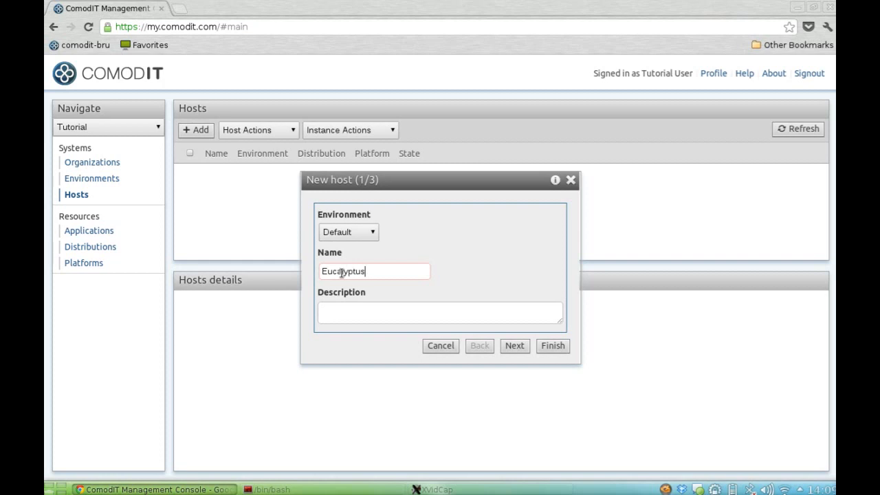
pyautogui.click(513, 347)
# Create the host on the gPXE platform with MAC address c8:60:00:57:e3:02 and the CentOS 6.3 distribution
pyautogui.click(377, 234)
pyautogui.click(374, 254)
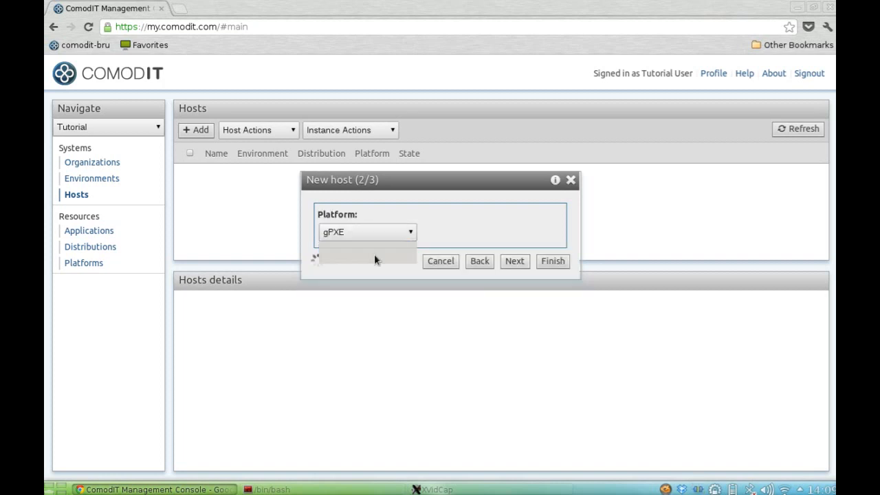
pyautogui.click(379, 267)
pyautogui.write('c8:60:00:57:e3:02')
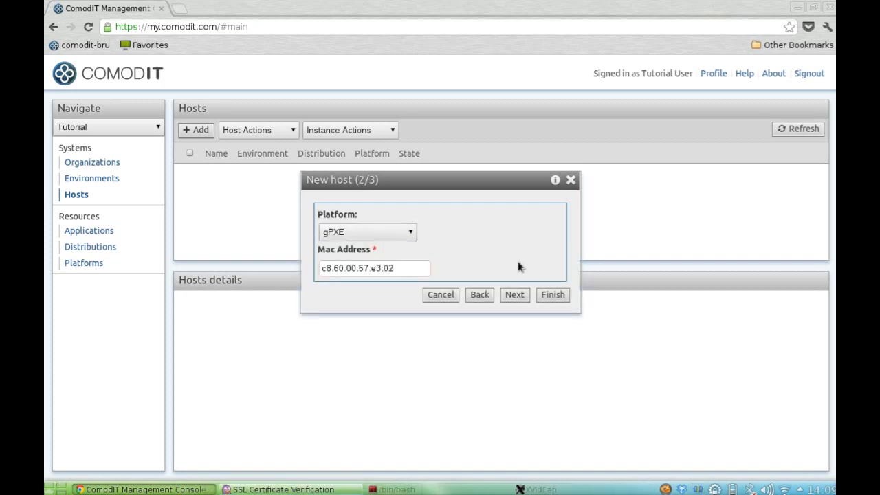
pyautogui.click(517, 296)
pyautogui.click(399, 234)
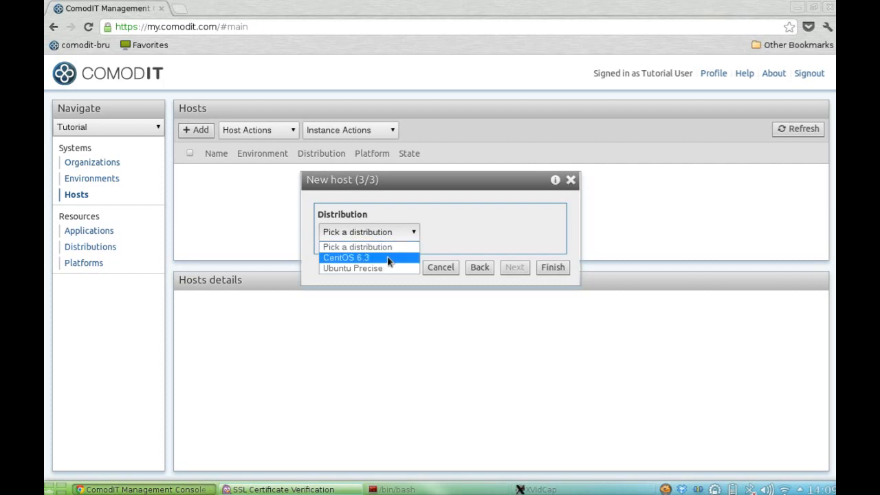
pyautogui.click(387, 257)
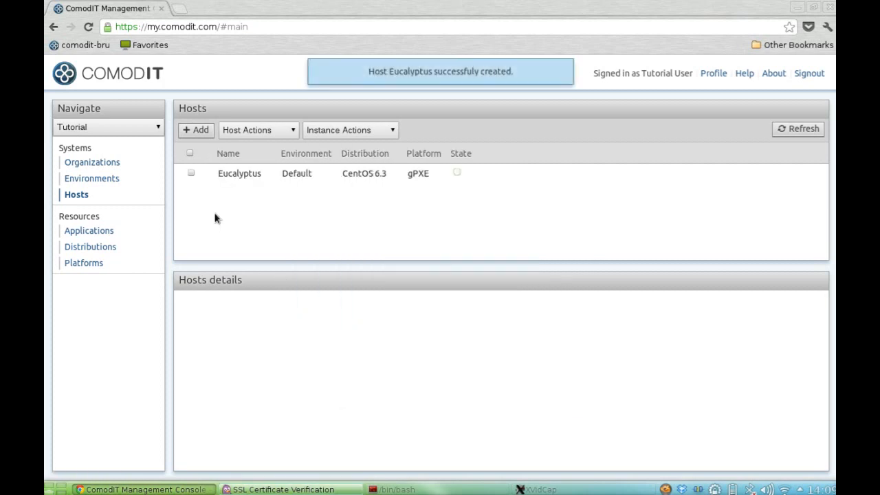
# Set SELinux Mode to disabled in the distribution settings of the Eucalyptus host
pyautogui.click(237, 173)
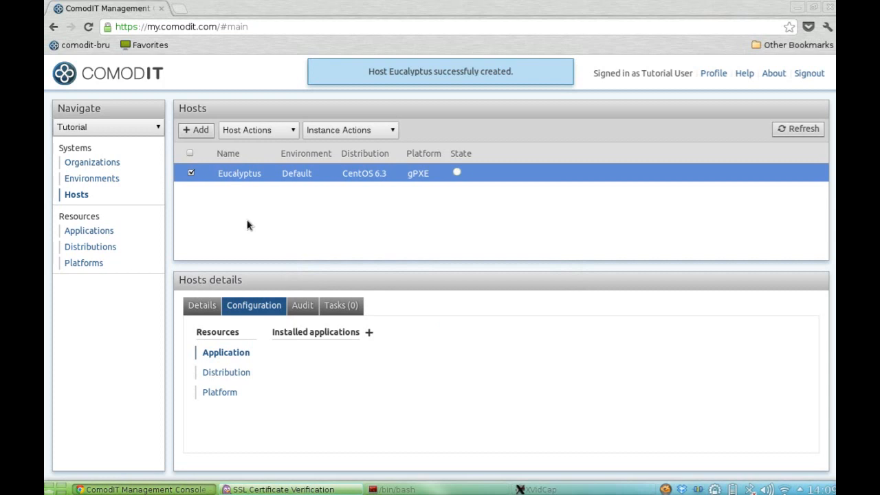
pyautogui.click(229, 375)
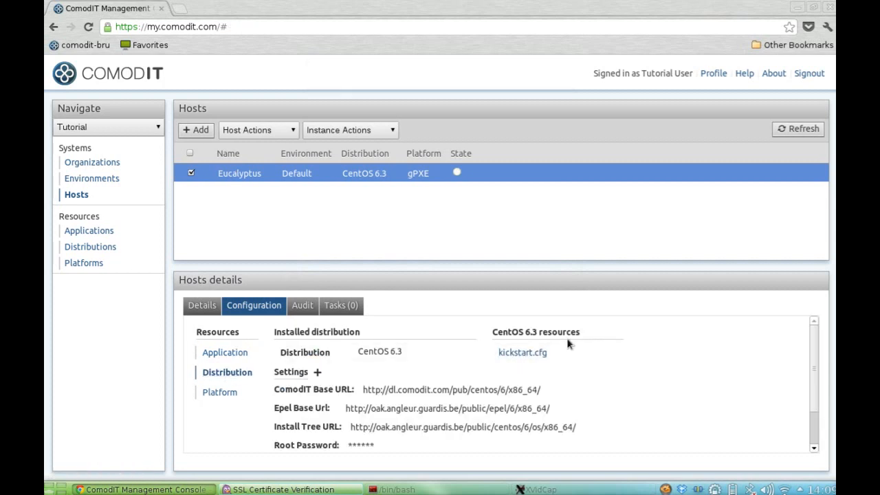
pyautogui.scroll(-1, 475, 398)
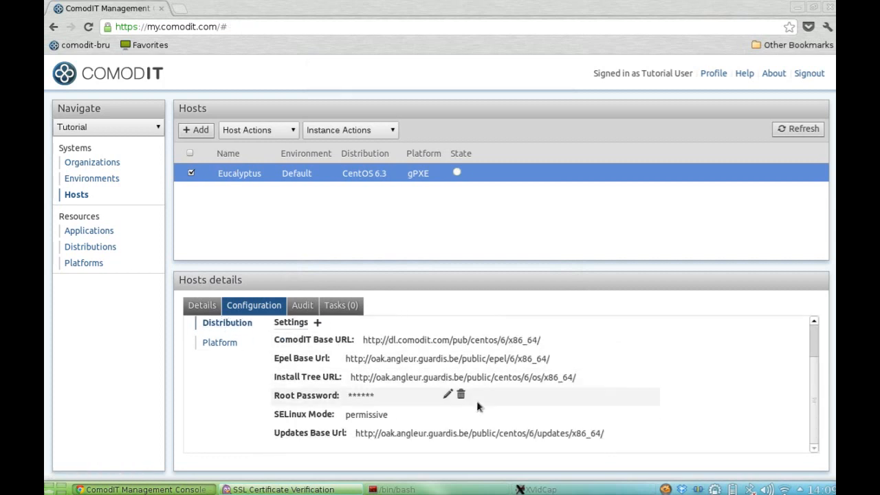
pyautogui.click(379, 415)
pyautogui.click(383, 417)
pyautogui.click(384, 455)
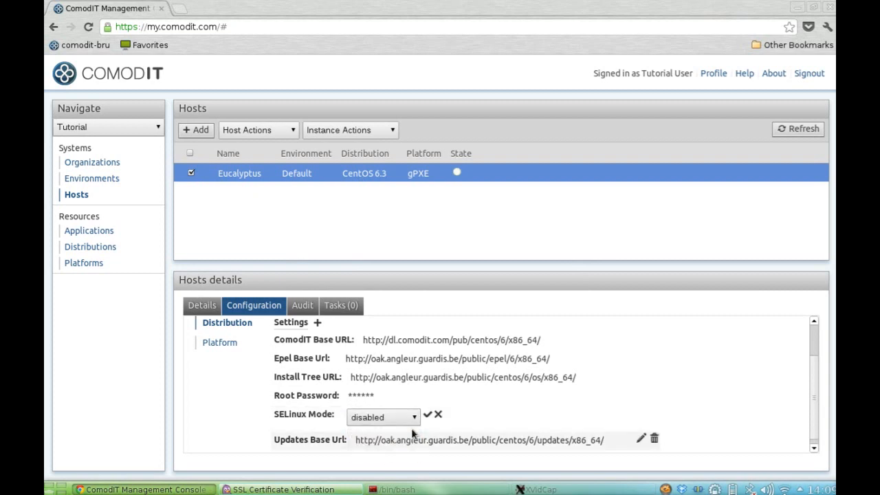
pyautogui.click(427, 414)
pyautogui.scroll(1, 342, 389)
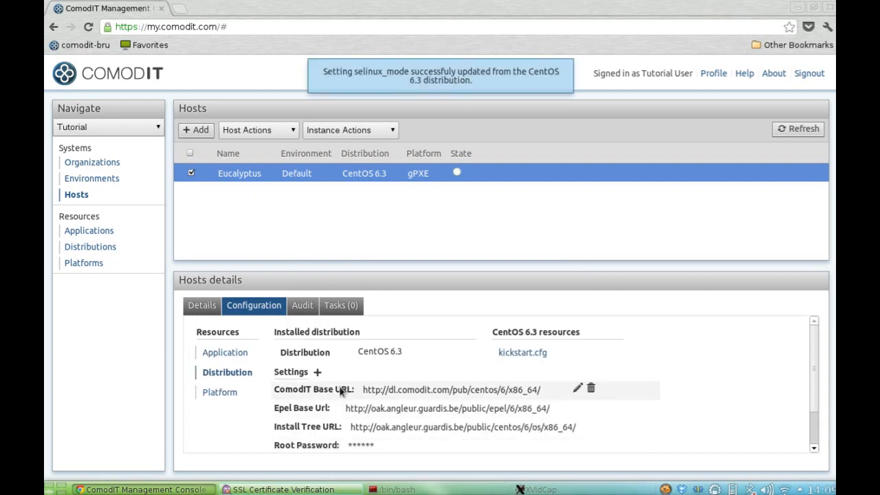
# Install the Eucalyptus application on the host with ComodIT images included and hostname 192.168.5.100
pyautogui.click(234, 354)
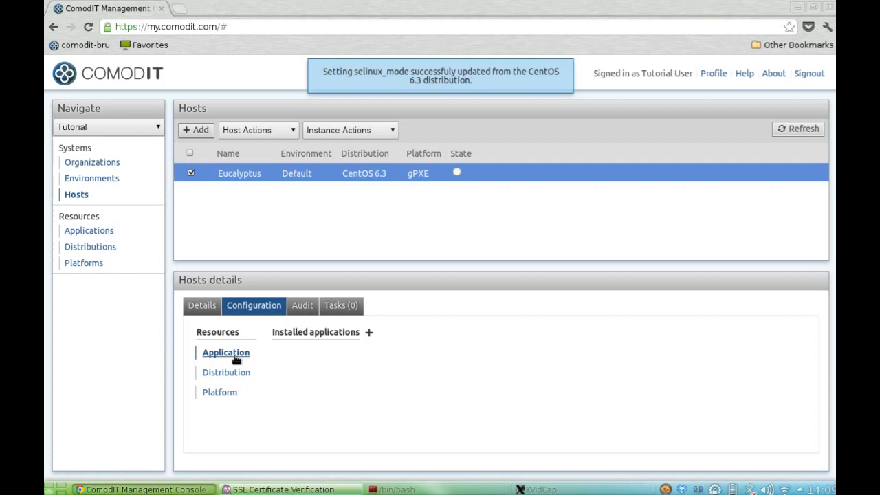
pyautogui.click(371, 332)
pyautogui.click(369, 279)
pyautogui.click(364, 304)
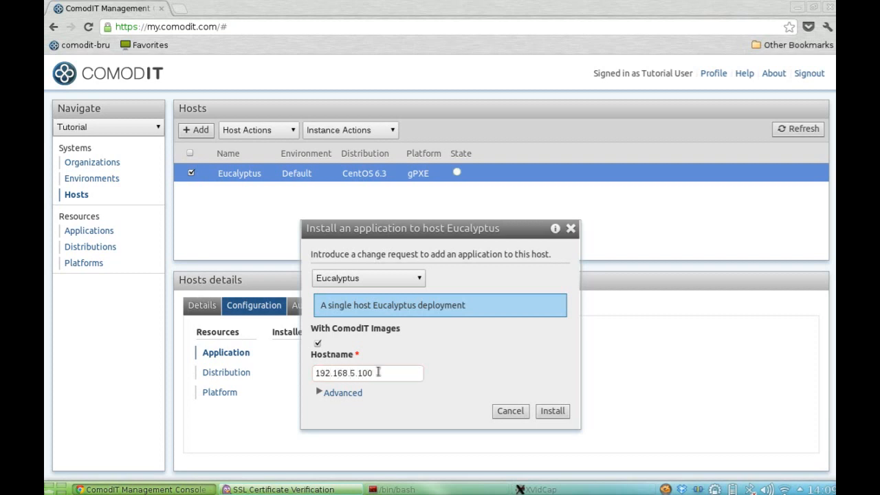
pyautogui.click(333, 394)
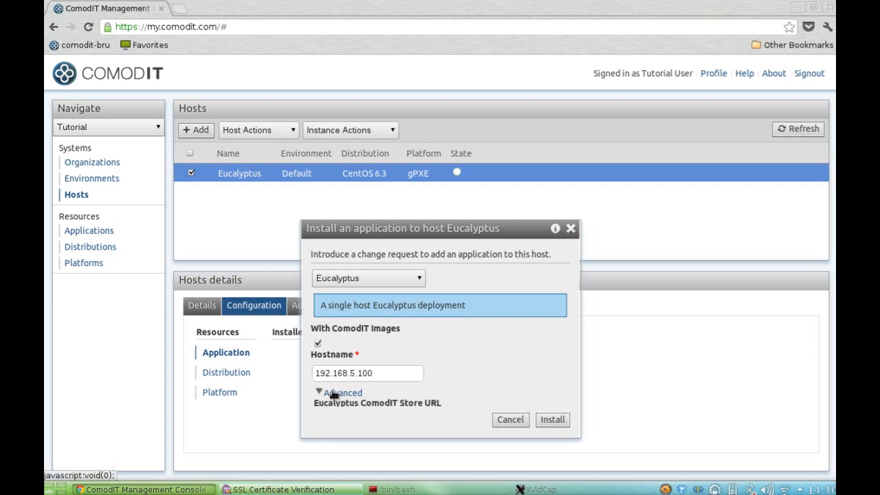
pyautogui.click(332, 393)
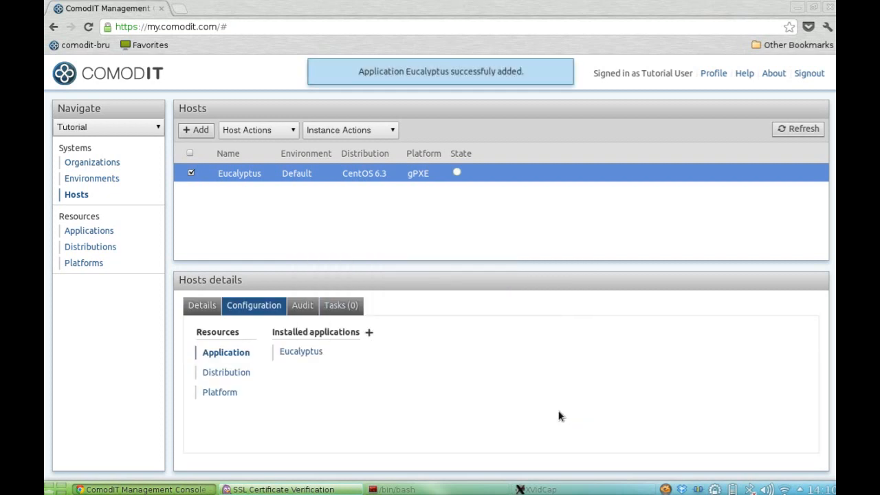
# Provision the Eucalyptus host
pyautogui.click(247, 130)
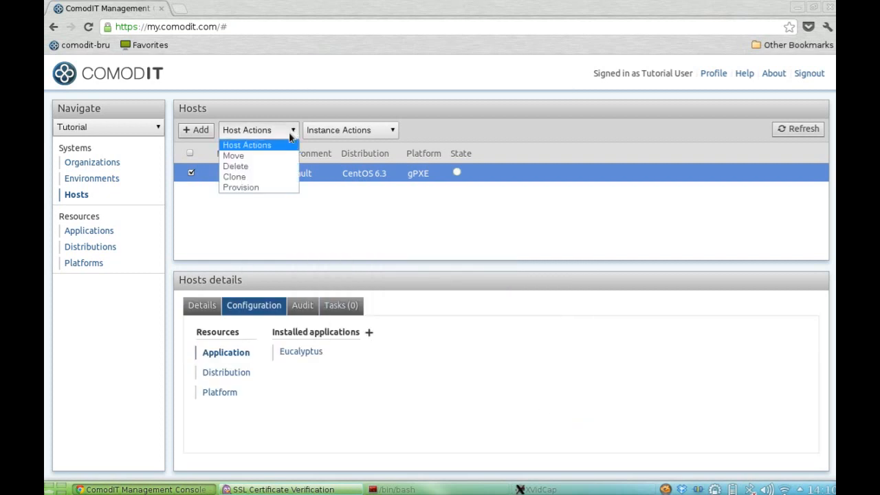
pyautogui.click(268, 193)
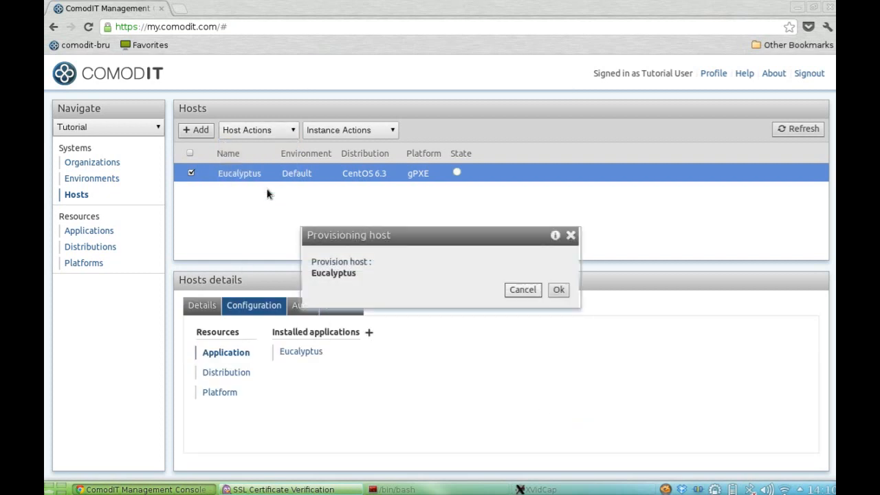
pyautogui.click(560, 289)
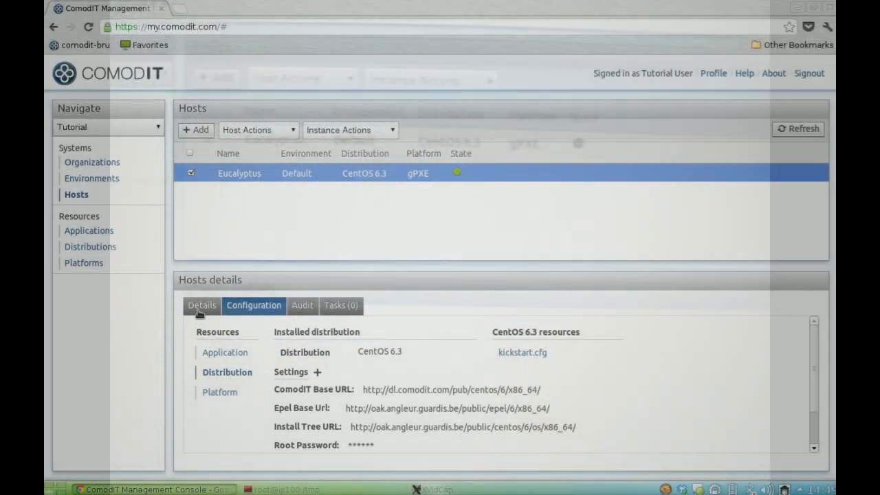
# Look up the host's IP address in its details and log in via the terminal with ssh 192.168.5.100 -l root and the root password
pyautogui.click(200, 307)
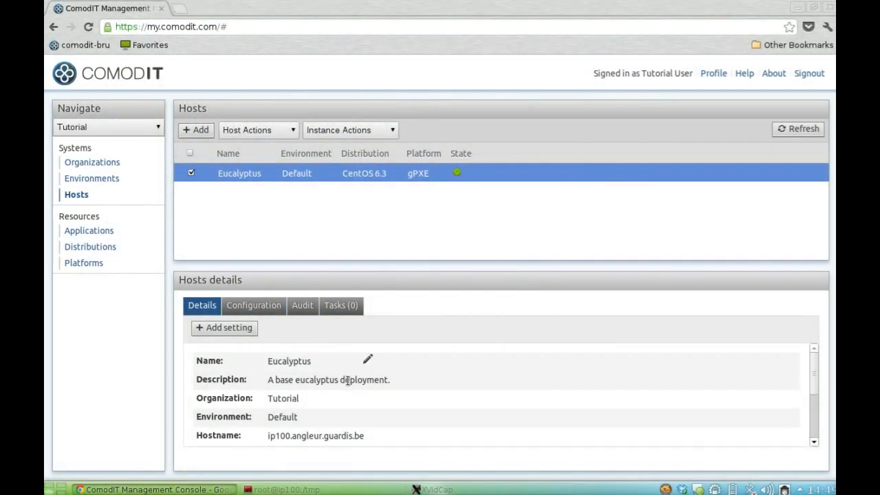
pyautogui.scroll(-2, 346, 379)
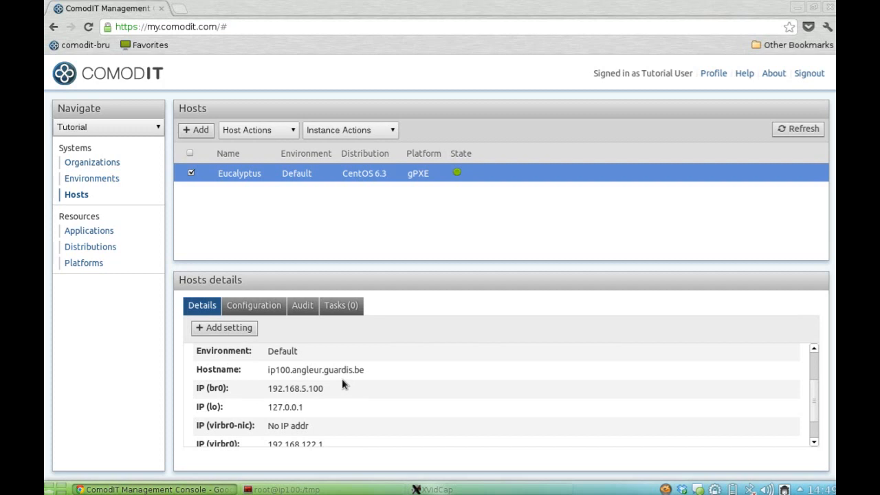
pyautogui.click(333, 487)
pyautogui.press('Up')
pyautogui.press('Return')
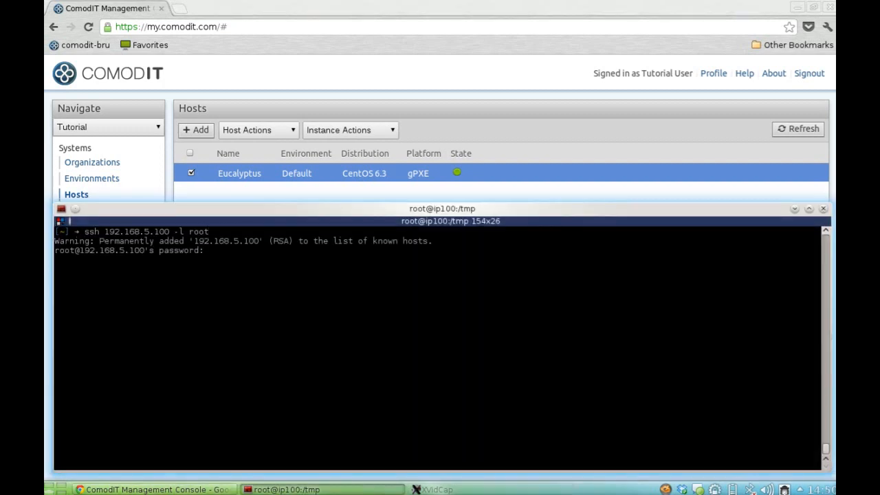
pyautogui.press('Return')
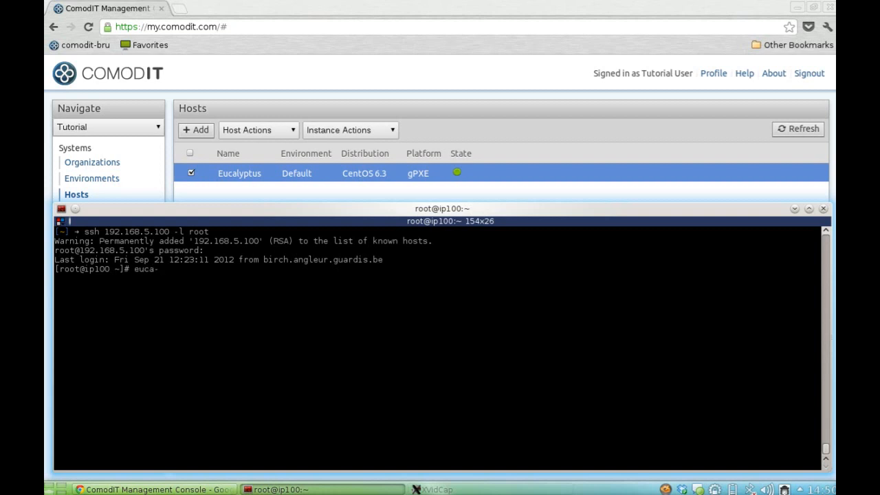
# List the cloud images with euca-describe-images and highlight the cirros manifest and comodit-bootstrap-ebs entries
pyautogui.write('euca-describe-images')
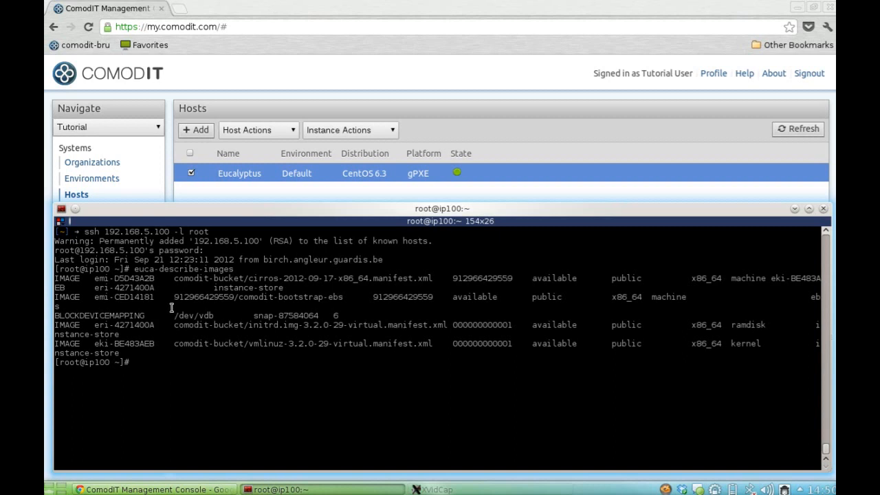
pyautogui.moveTo(189, 277); pyautogui.dragTo(429, 280)
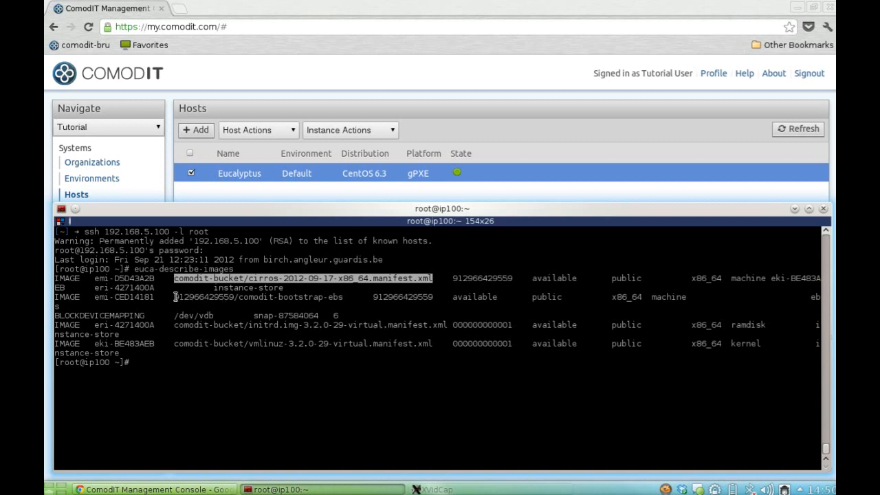
pyautogui.moveTo(174, 297); pyautogui.dragTo(344, 297)
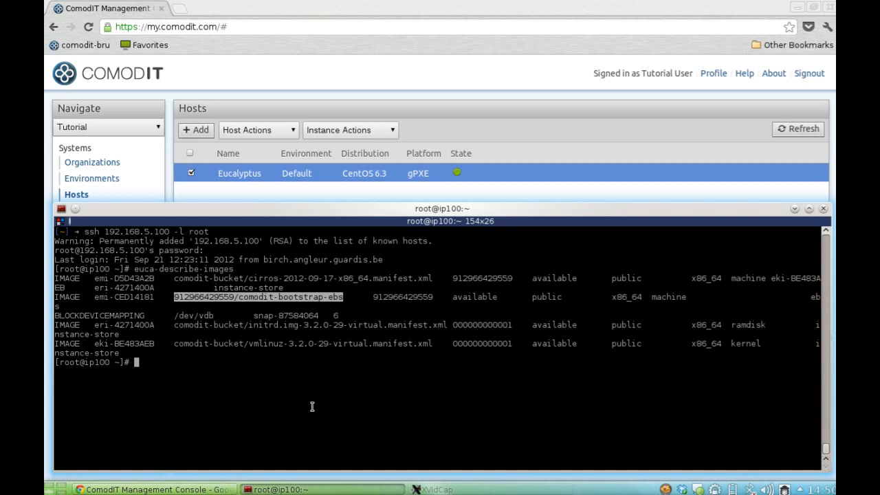
# Clear the terminal, display ~/eucalyptus/eucarc and highlight the EC2 access key and secret key lines
pyautogui.write('clear')
pyautogui.press('Return')
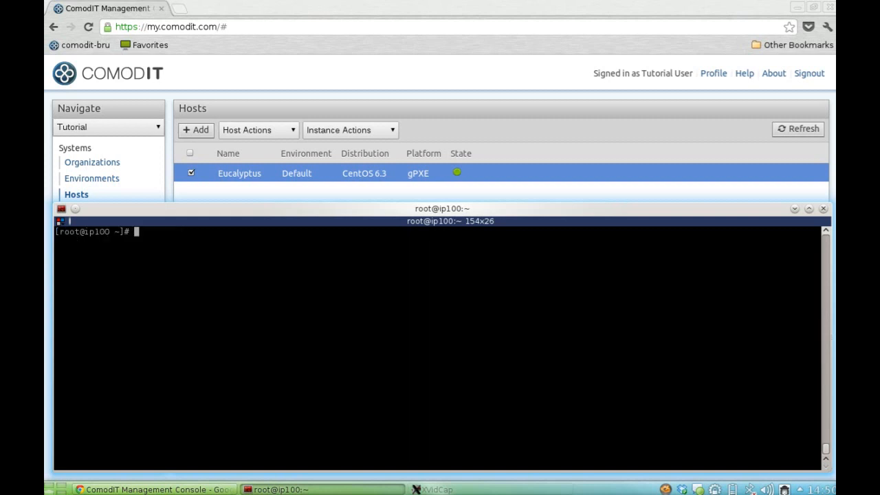
pyautogui.write('cat ~/eu')
pyautogui.press('Tab')
pyautogui.write('eucarc')
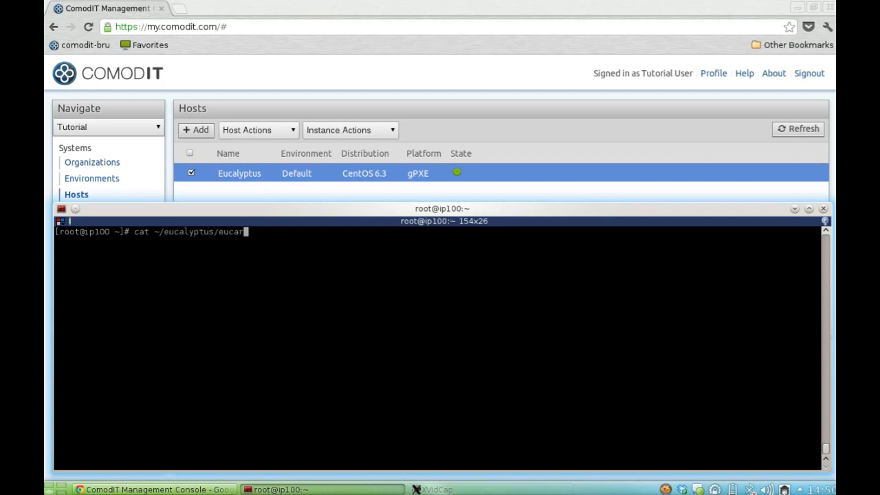
pyautogui.press('Return')
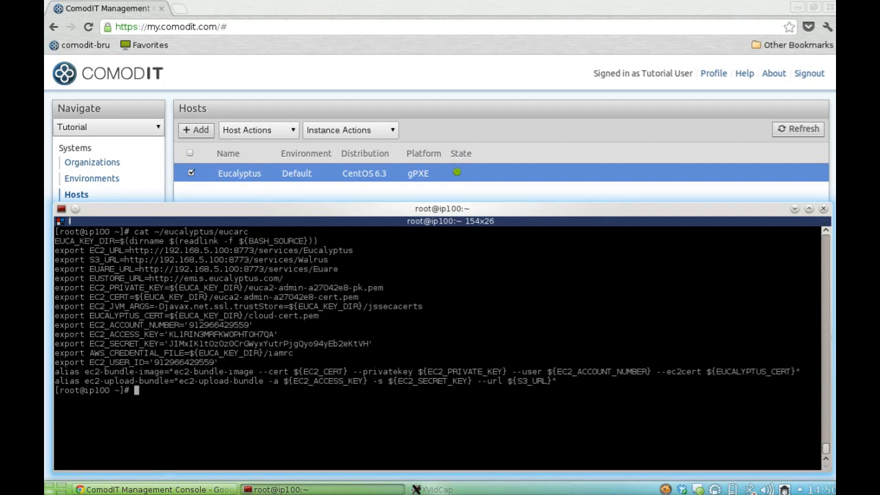
pyautogui.moveTo(89, 334); pyautogui.dragTo(412, 343)
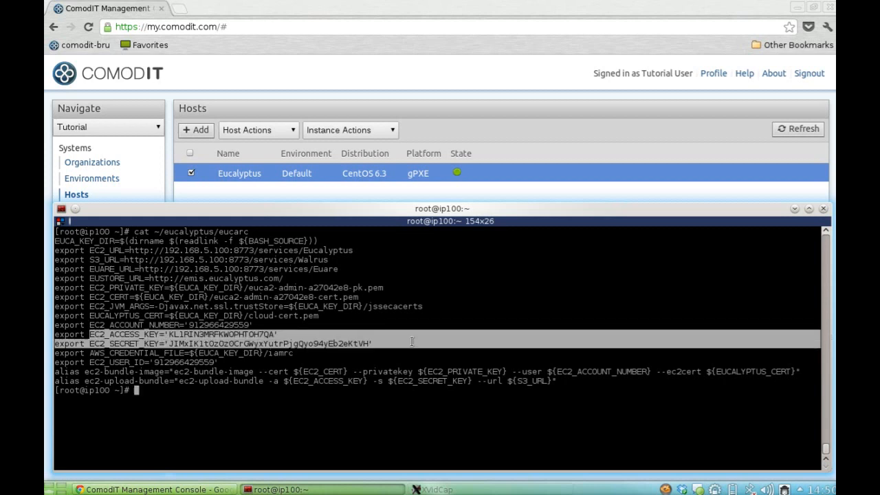
# In the ComodIT console, start a new platform named Eucalyptus with the Eucalyptus driver and enter its API endpoint with port 8773
pyautogui.click(541, 127)
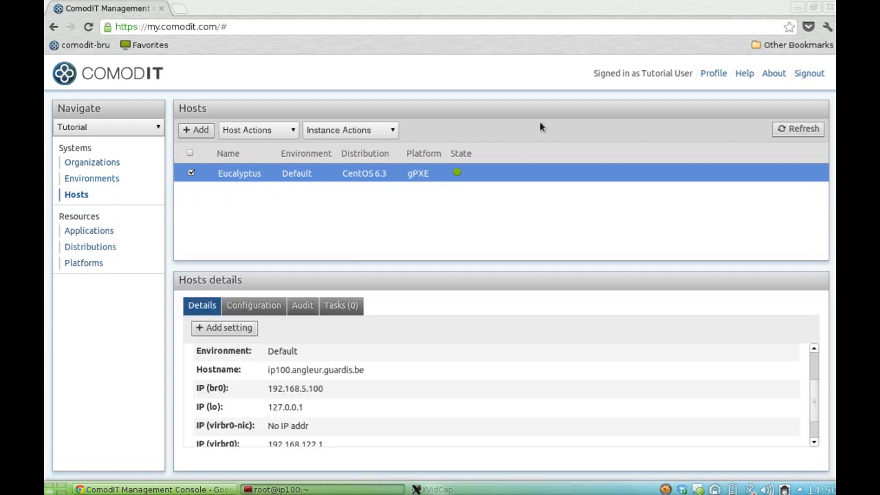
pyautogui.click(98, 264)
pyautogui.click(197, 132)
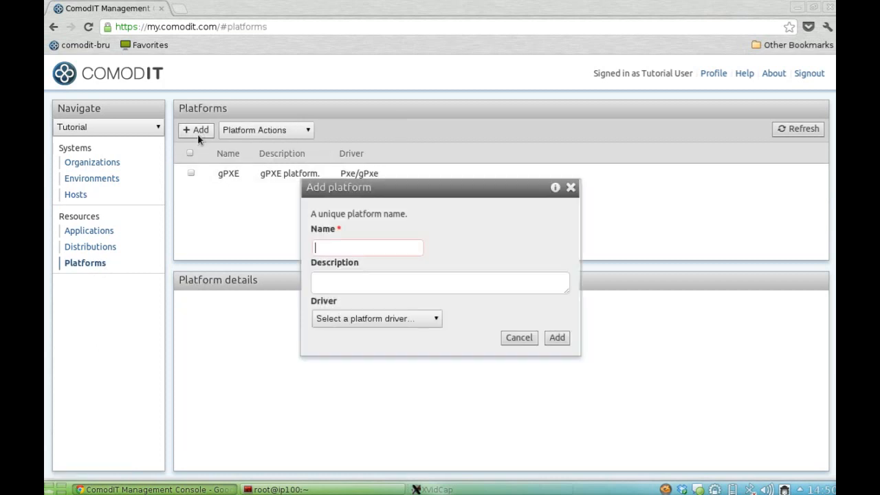
pyautogui.write('Eucalyptus')
pyautogui.click(365, 317)
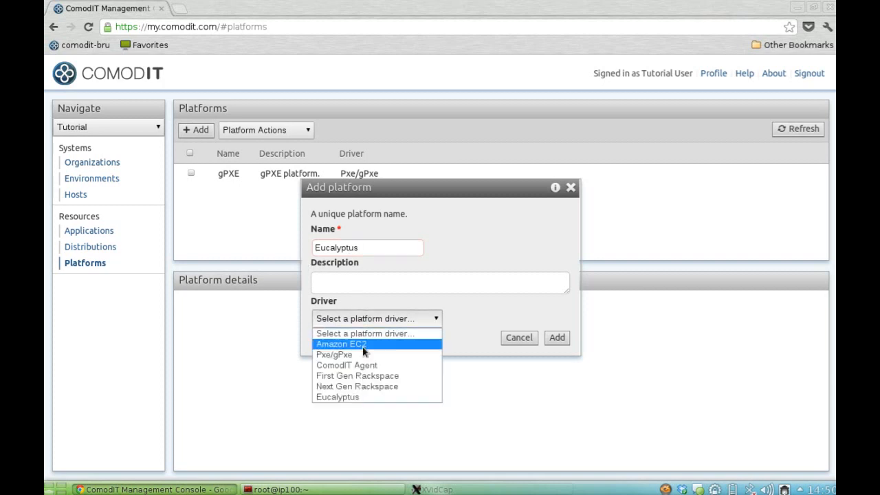
pyautogui.click(344, 399)
pyautogui.moveTo(410, 190); pyautogui.dragTo(418, 85)
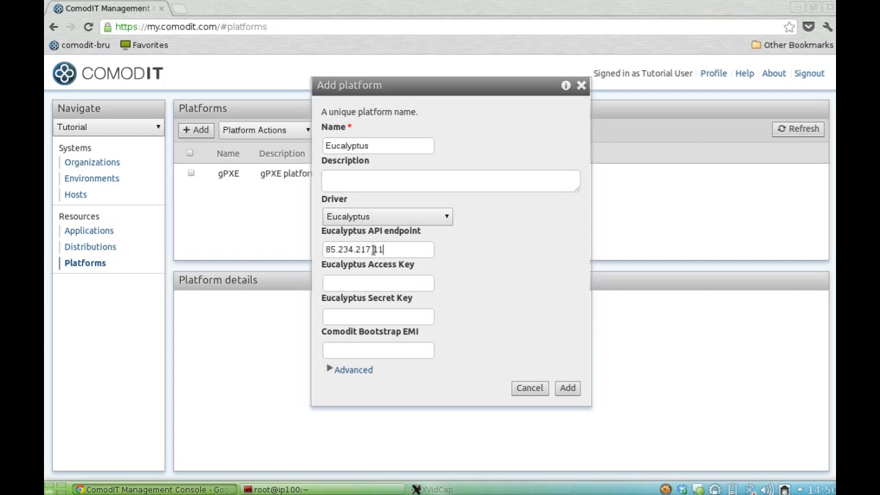
pyautogui.write('8773')
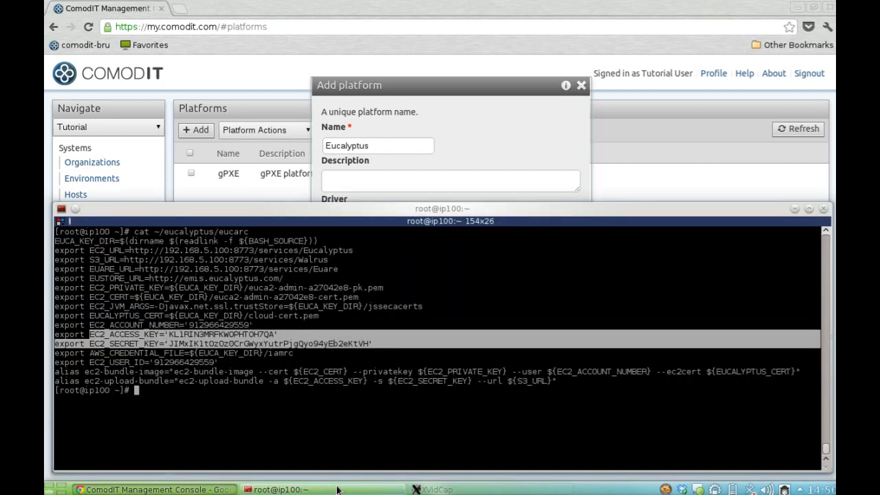
# Copy the EC2 access key from the terminal's eucarc output into the platform's Eucalyptus Access Key field
pyautogui.click(339, 490)
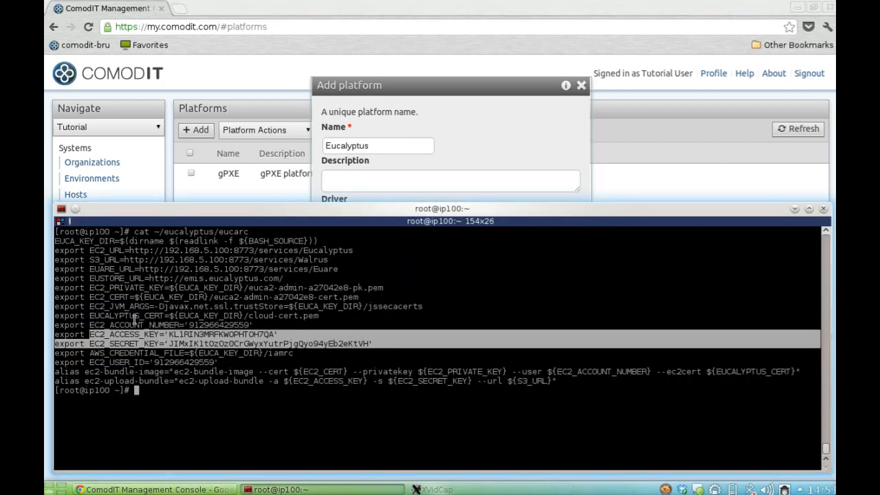
pyautogui.doubleClick(214, 334)
pyautogui.rightClick(222, 336)
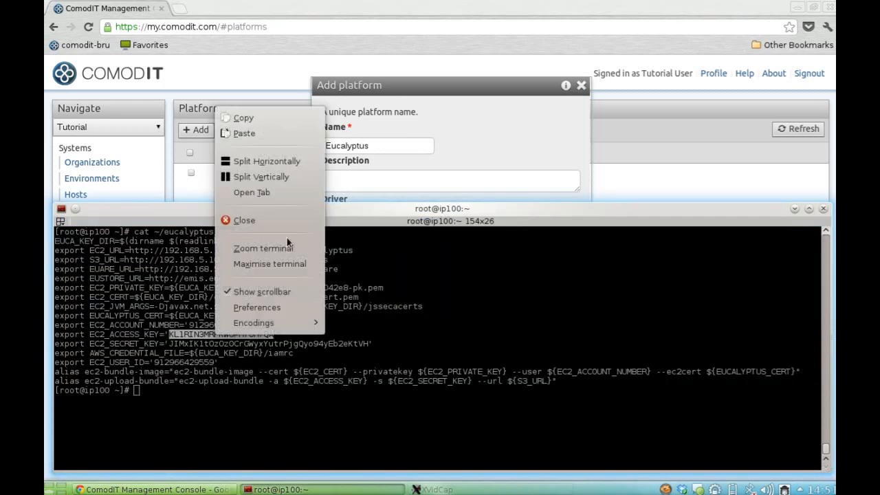
pyautogui.click(288, 120)
pyautogui.click(406, 136)
pyautogui.click(392, 285)
pyautogui.hotkey('ctrl', 'v')
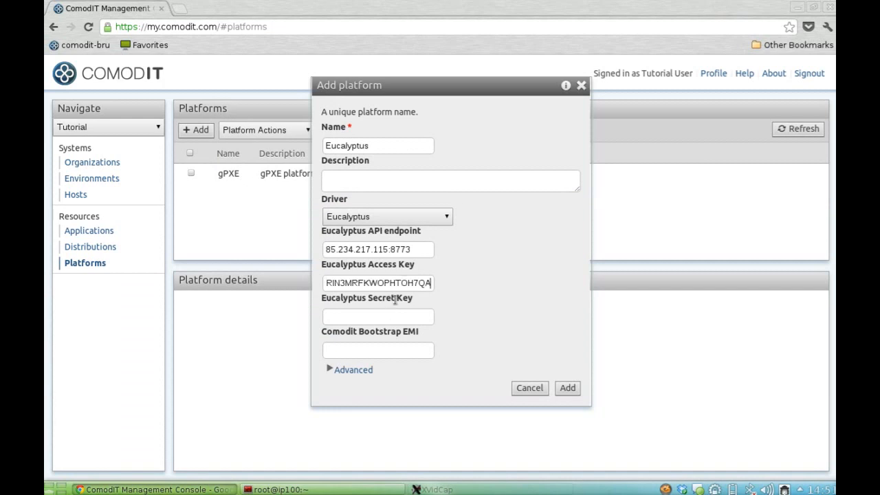
# Copy the EC2 secret key from the terminal into the platform's Eucalyptus Secret Key field
pyautogui.click(395, 317)
pyautogui.click(310, 490)
pyautogui.click(290, 344)
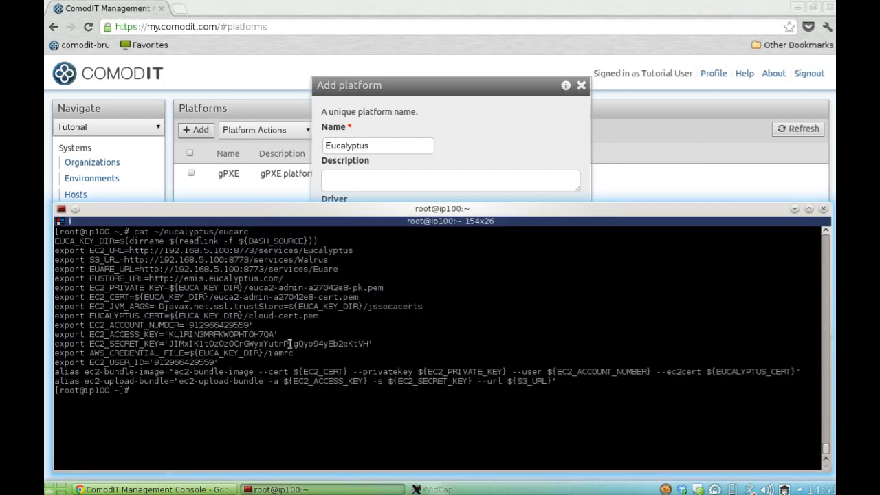
pyautogui.doubleClick(290, 344)
pyautogui.rightClick(290, 344)
pyautogui.click(350, 128)
pyautogui.click(482, 193)
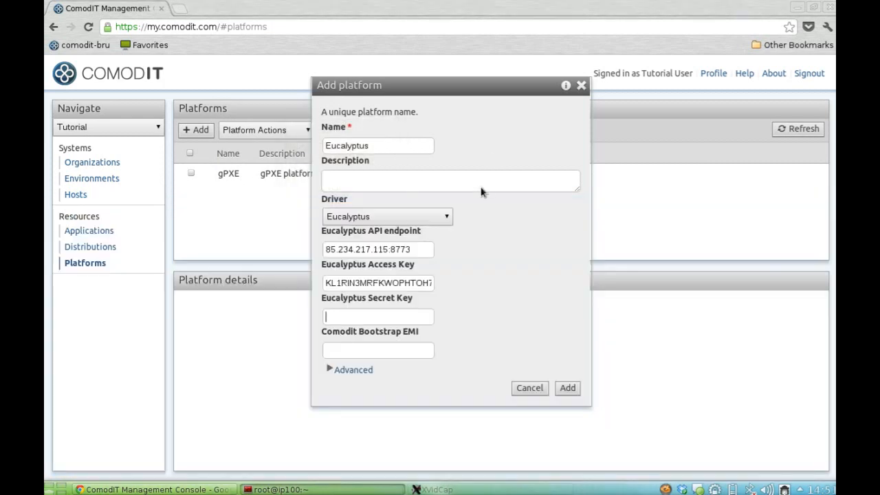
pyautogui.rightClick(418, 317)
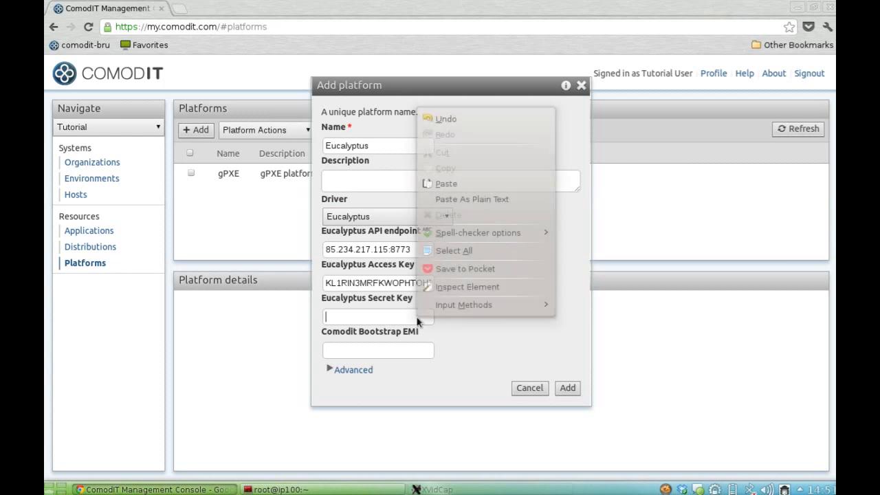
pyautogui.click(456, 182)
# Copy the comodit-bootstrap-ebs image ID emi-CED14181 from the terminal into the Comodit Bootstrap EMI field and add the platform
pyautogui.click(323, 490)
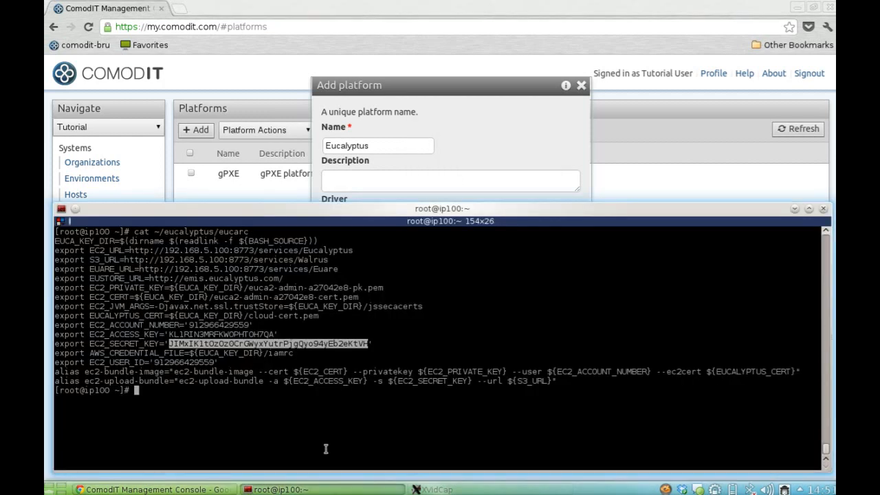
pyautogui.scroll(5, 333, 437)
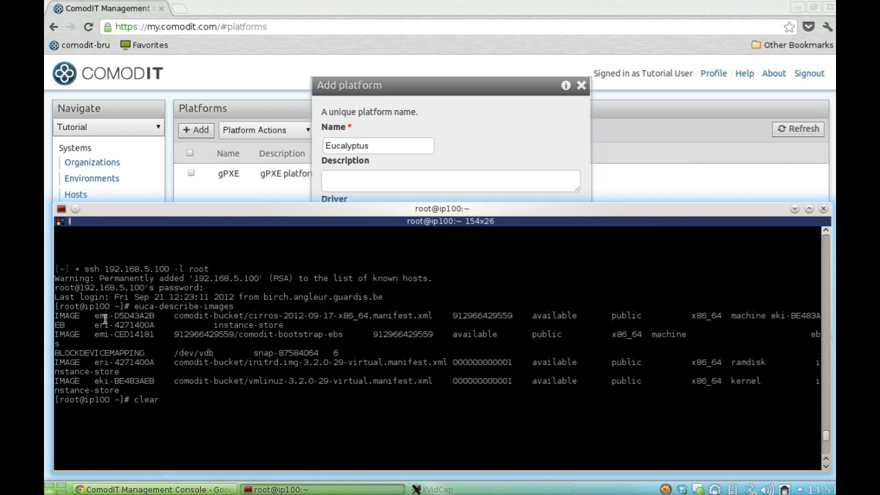
pyautogui.moveTo(94, 334); pyautogui.dragTo(153, 335)
pyautogui.rightClick(152, 335)
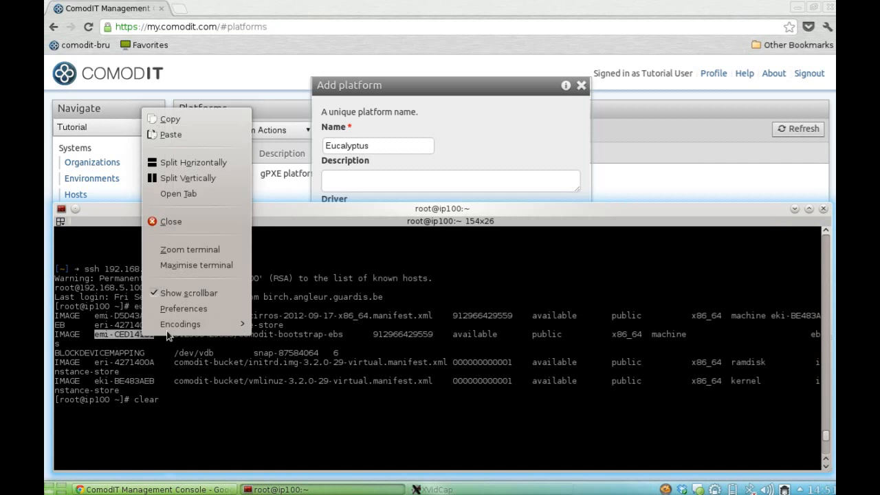
pyautogui.click(169, 118)
pyautogui.moveTo(176, 335); pyautogui.dragTo(342, 334)
pyautogui.click(535, 129)
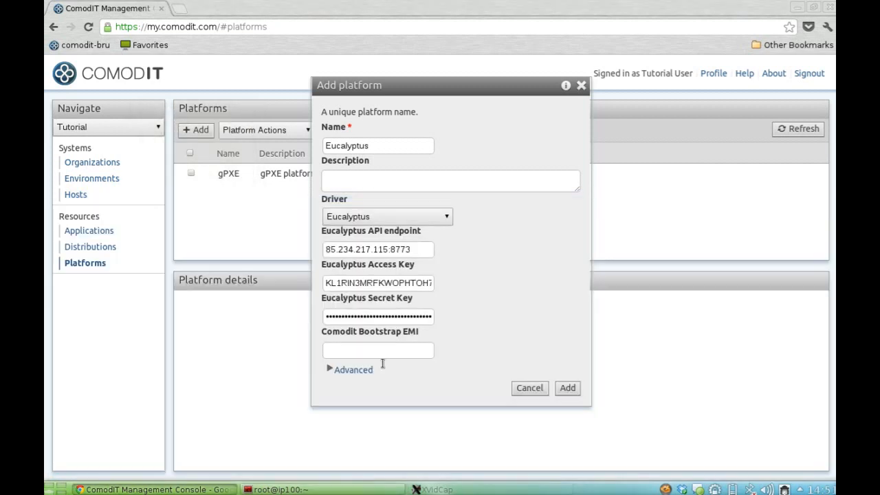
pyautogui.click(383, 350)
pyautogui.rightClick(383, 350)
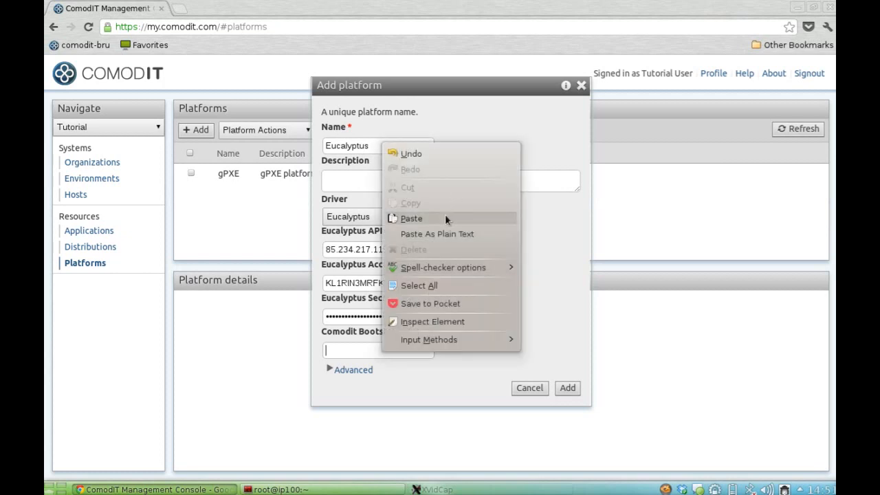
pyautogui.click(445, 218)
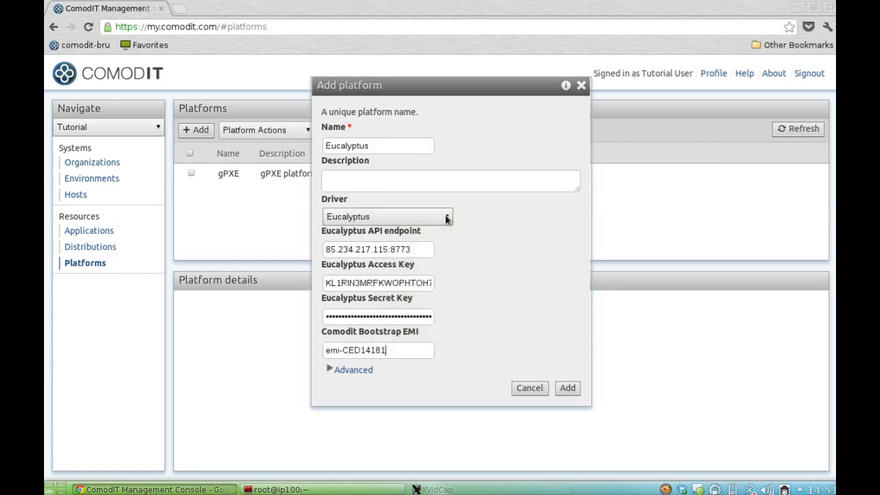
pyautogui.click(573, 390)
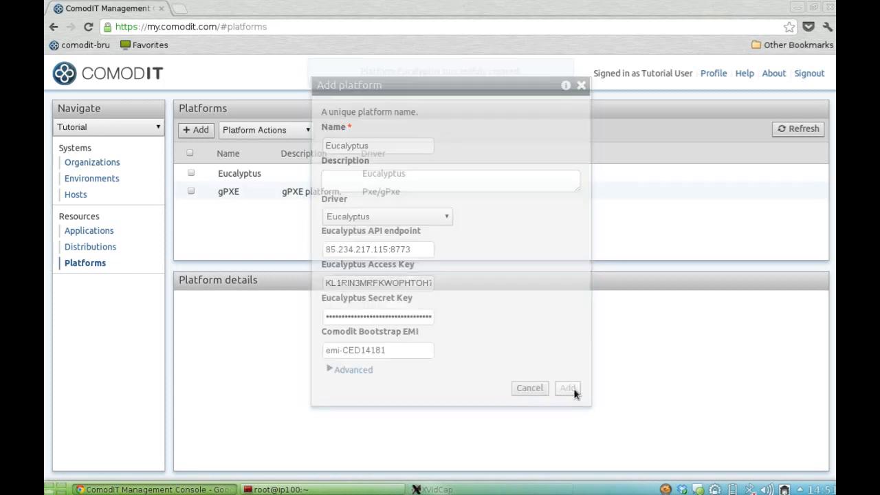
# Start a new host in the Default environment named First Eucalyptus Host and proceed to its platform settings
pyautogui.click(95, 198)
pyautogui.click(202, 130)
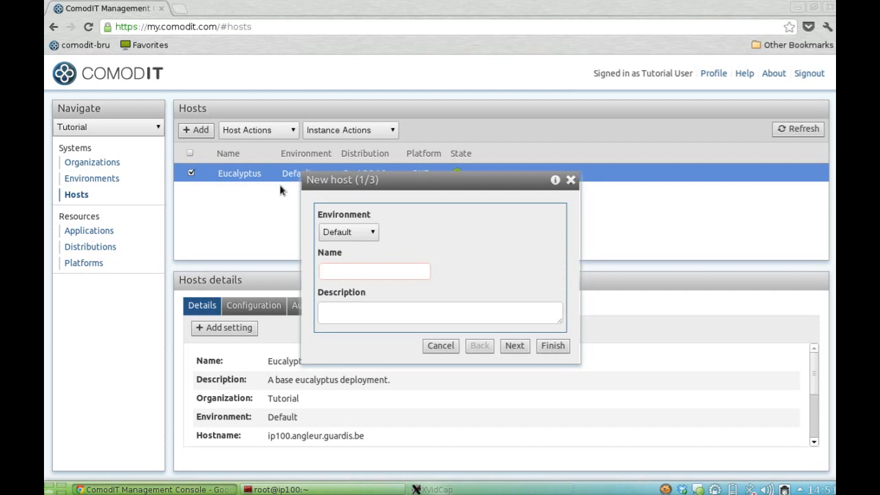
pyautogui.write('First Eucalyptusus ')
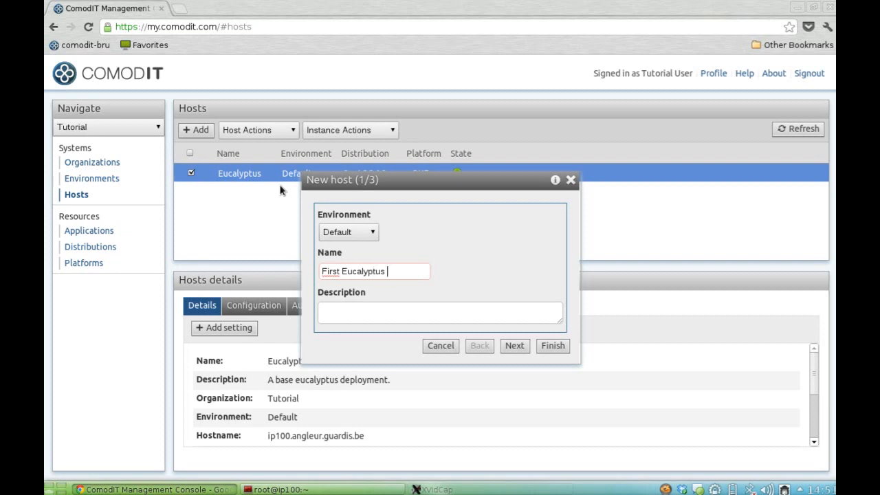
pyautogui.write('Host')
pyautogui.click(514, 345)
# Assign the new host the Eucalyptus platform, instance type m1.large and SSH keypair comodit-keypair, and proceed to the distribution choice
pyautogui.click(372, 232)
pyautogui.click(394, 257)
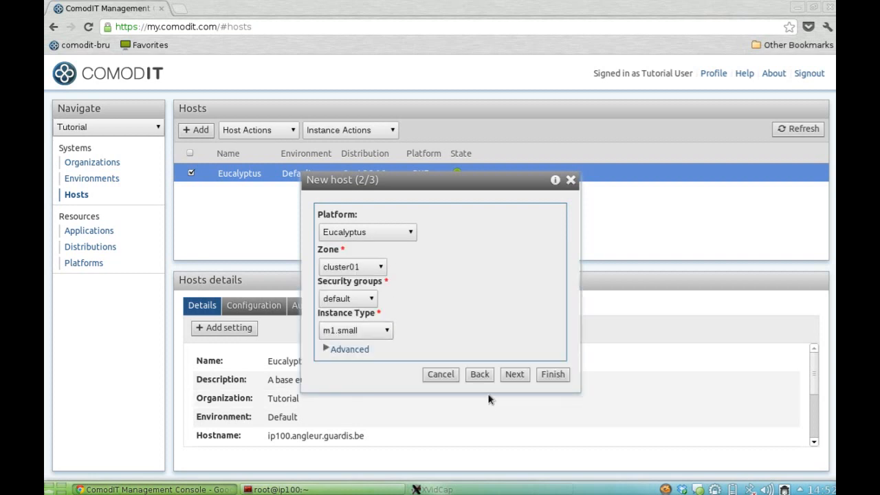
pyautogui.click(349, 334)
pyautogui.click(340, 365)
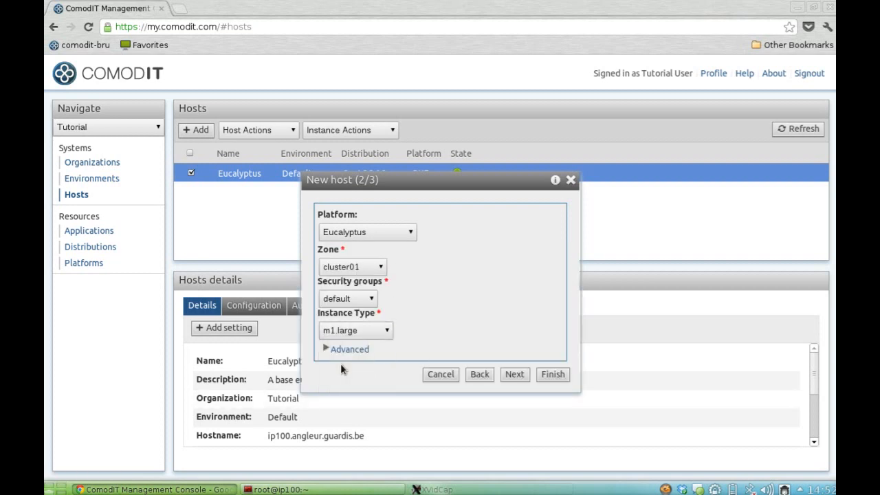
pyautogui.click(349, 349)
pyautogui.click(350, 372)
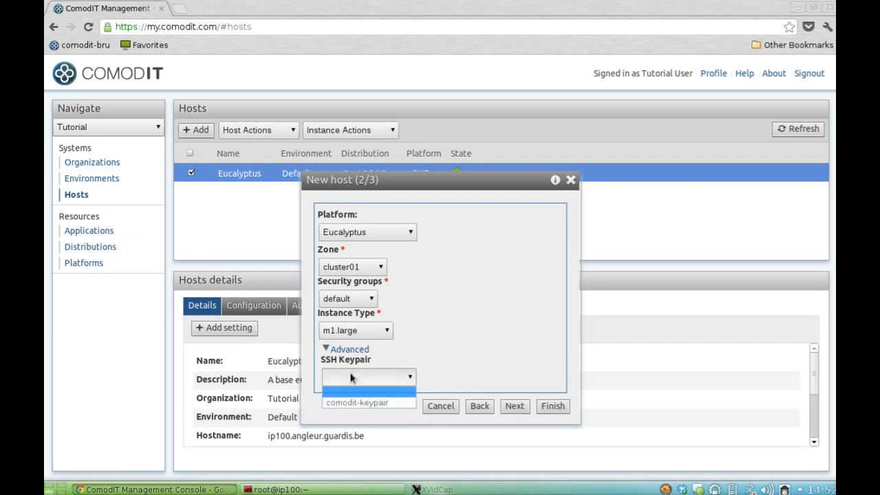
pyautogui.click(350, 400)
pyautogui.click(514, 406)
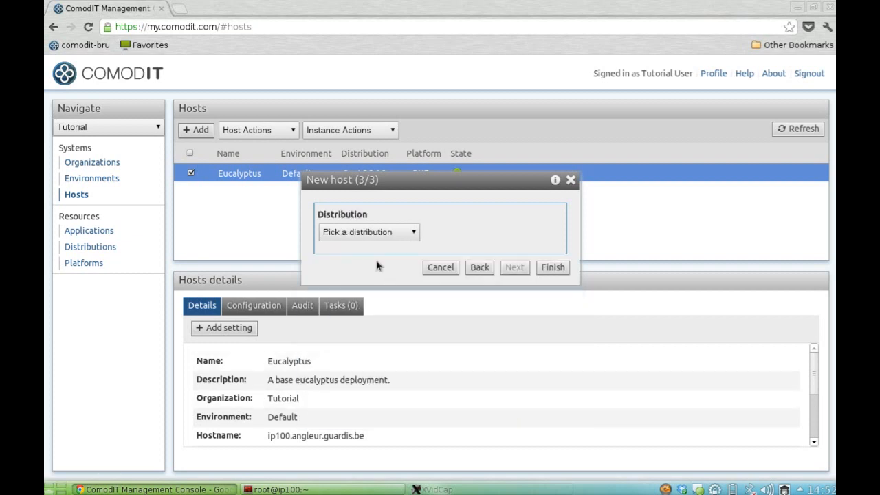
# Choose the CentOS 6.3 distribution for the new host and finish creating it
pyautogui.click(378, 231)
pyautogui.click(370, 259)
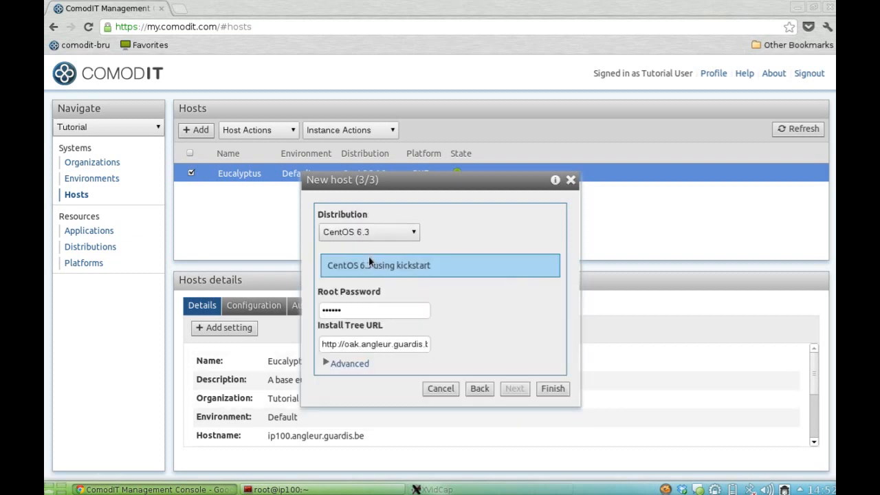
pyautogui.click(552, 391)
# Start an application installation in the configuration of First Eucalyptus Host and choose Wordpress
pyautogui.click(261, 198)
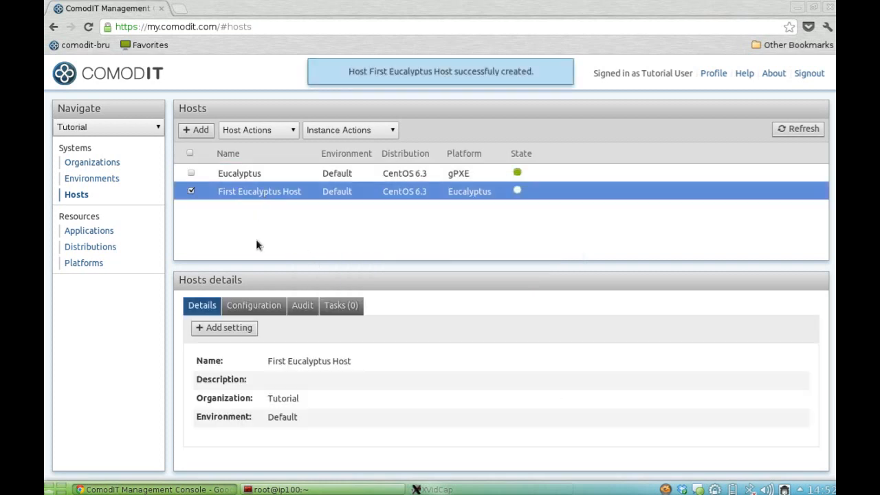
pyautogui.click(262, 308)
pyautogui.click(268, 352)
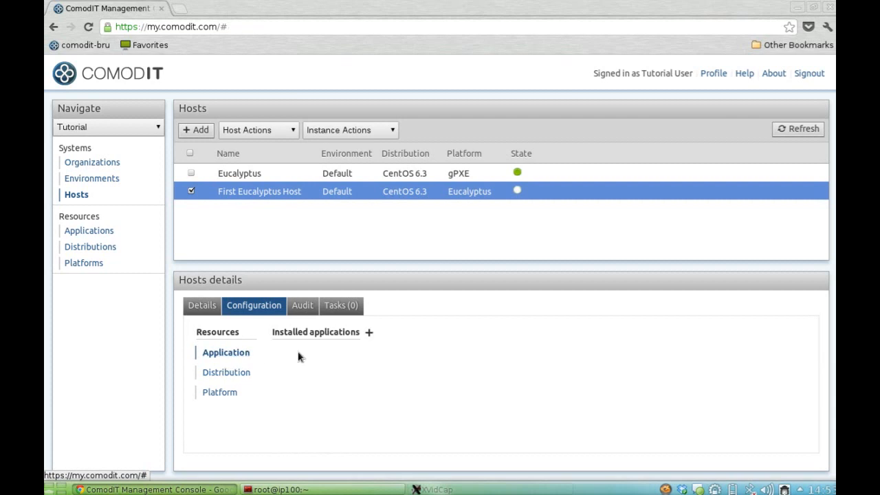
pyautogui.click(369, 333)
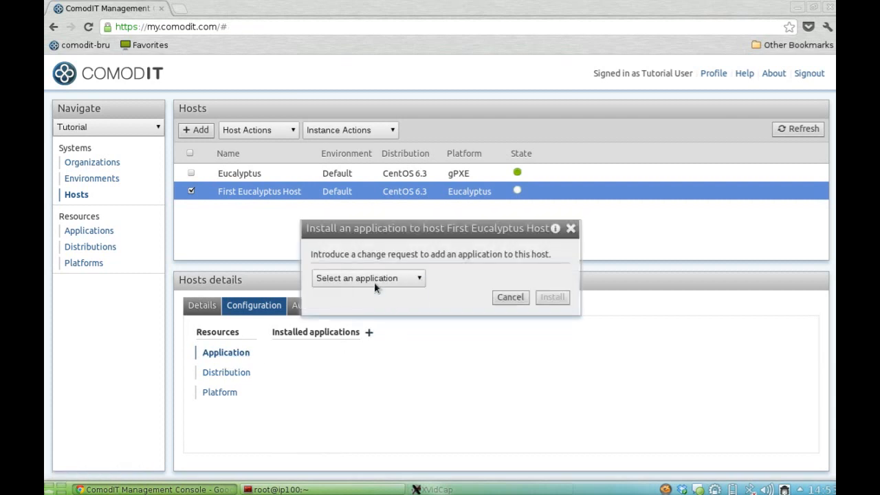
pyautogui.click(374, 282)
pyautogui.click(365, 335)
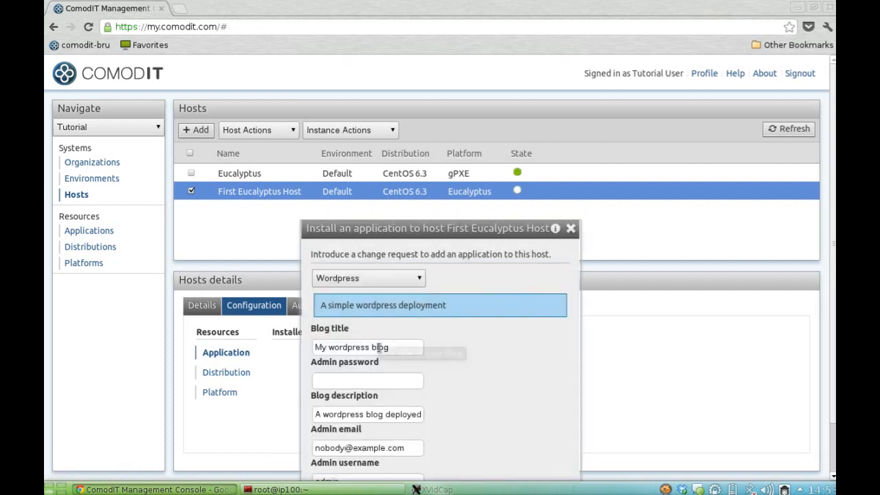
# Set the blog title to The Eucalyptus Blog, enter the admin password and install the Wordpress application
pyautogui.moveTo(389, 347); pyautogui.dragTo(263, 341)
pyautogui.write('The ')
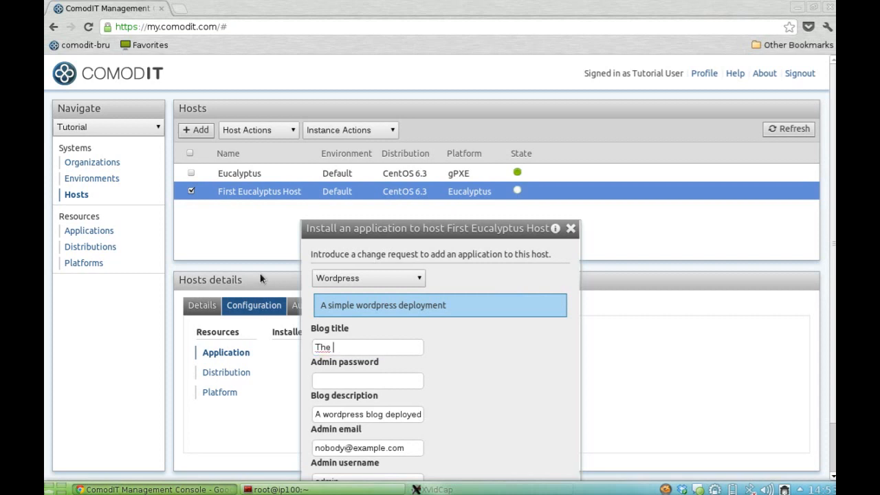
pyautogui.write('Eucalyptus Blog')
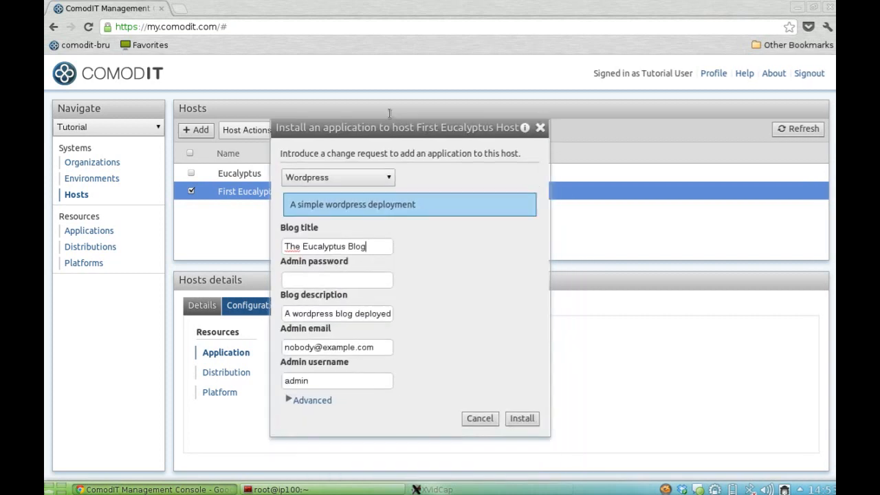
pyautogui.click(323, 276)
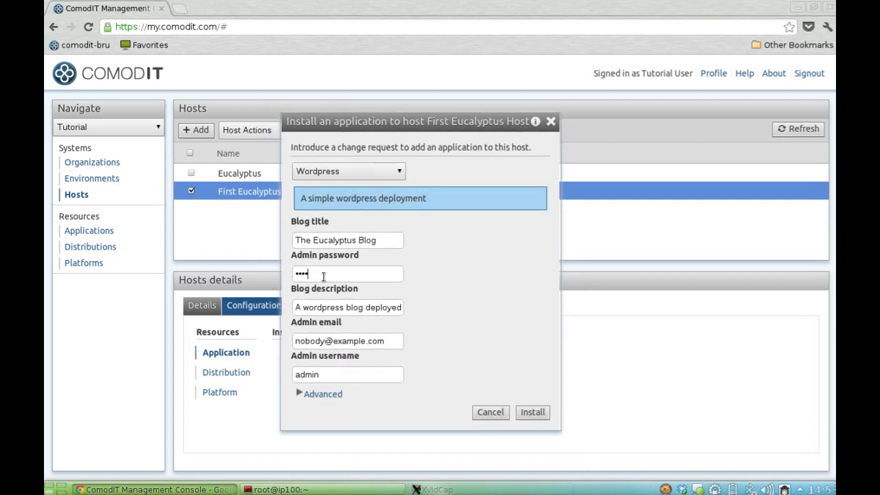
pyautogui.click(536, 412)
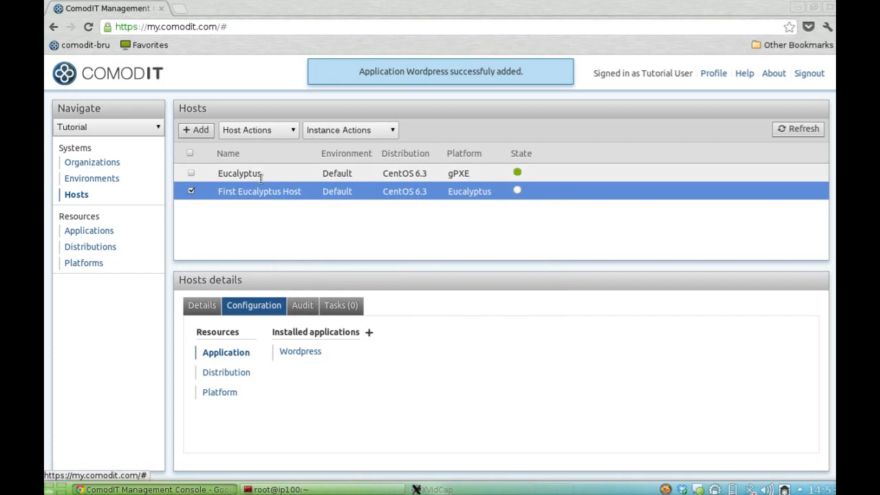
# Provision First Eucalyptus Host and confirm the request
pyautogui.click(275, 132)
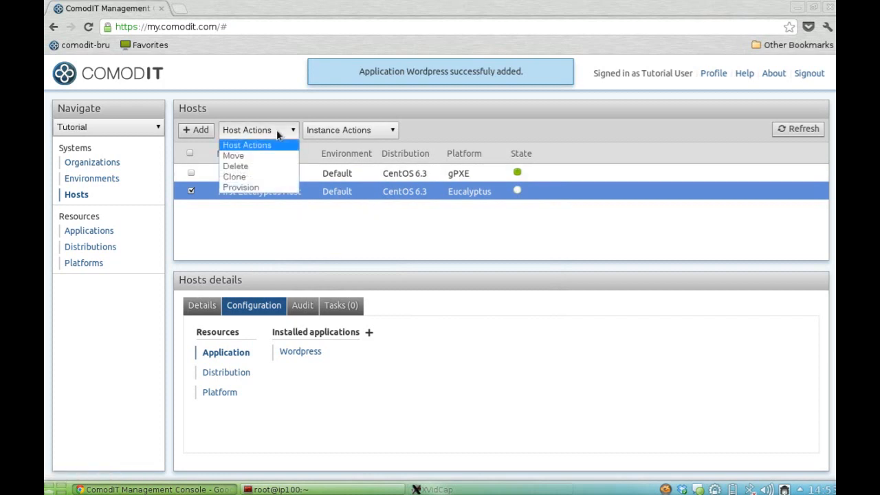
pyautogui.click(270, 187)
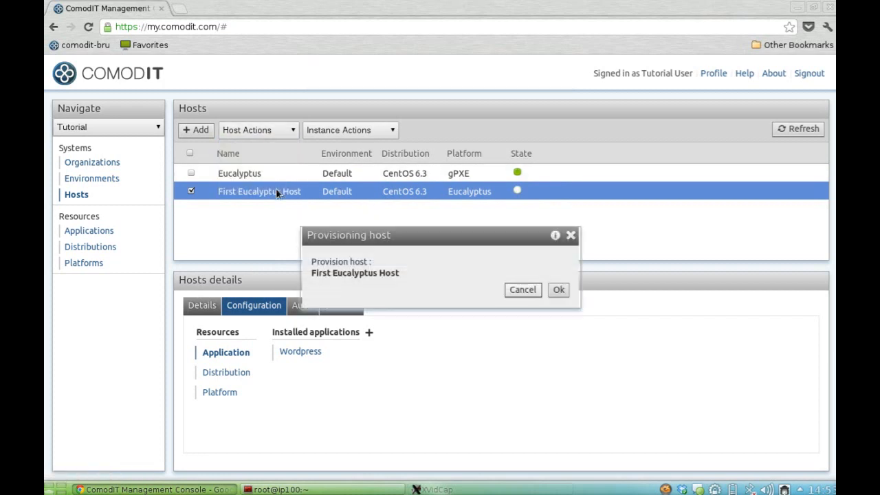
pyautogui.click(559, 290)
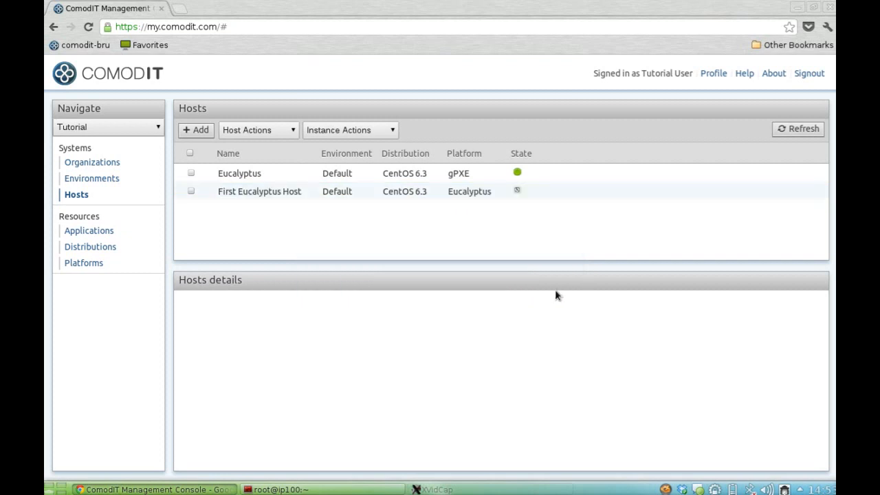
# In the terminal, list the cloud instances with euca-describe-instances and highlight the state of the emi-CED14181 instance
pyautogui.click(326, 488)
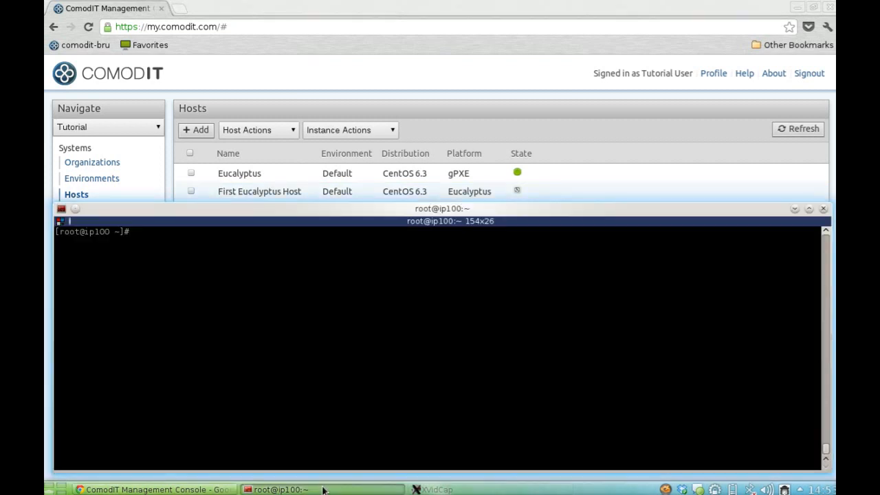
pyautogui.write('euca-describe-instances')
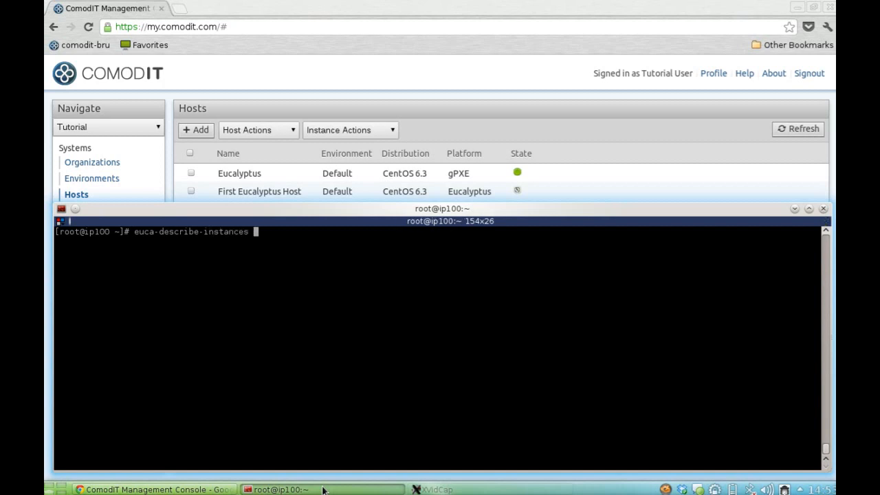
pyautogui.press('Return')
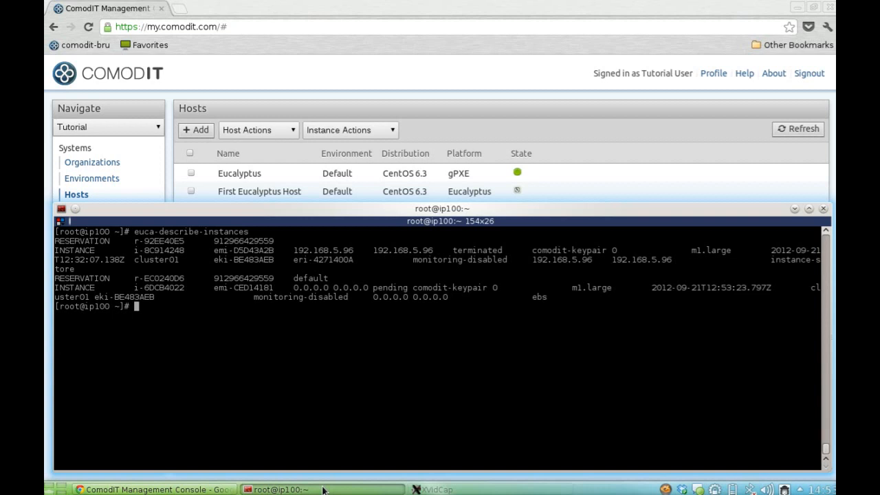
pyautogui.moveTo(373, 287); pyautogui.dragTo(407, 284)
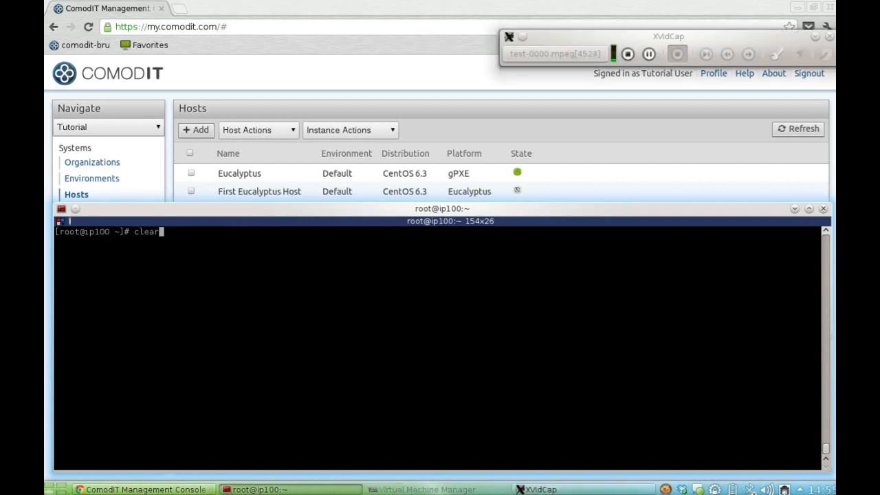
# Rerun euca-describe-instances and highlight the current state of instance i-6DCB4022
pyautogui.press('Up')
pyautogui.press('Return')
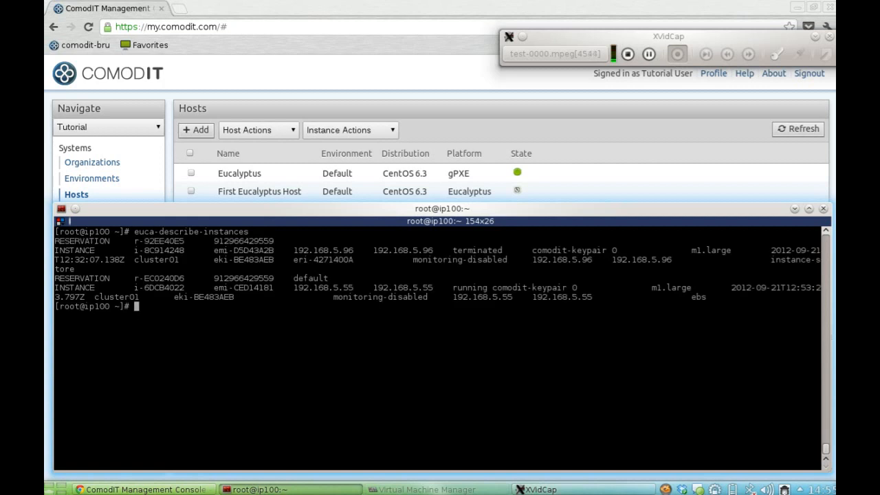
pyautogui.doubleClick(472, 287)
# Switch to Virtual Machine Manager, expand the 192.168.5.100 (QEMU) connection and open the console of virtual machine i-6DCB4022
pyautogui.click(426, 490)
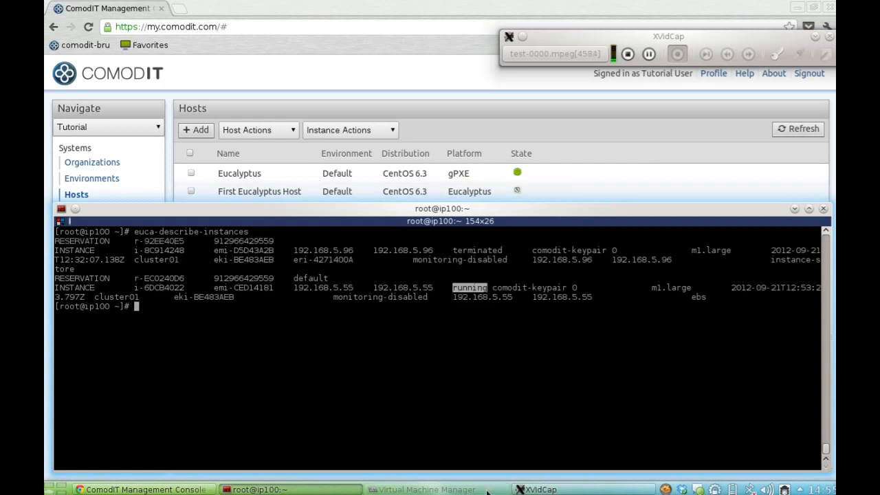
pyautogui.click(86, 66)
pyautogui.click(49, 66)
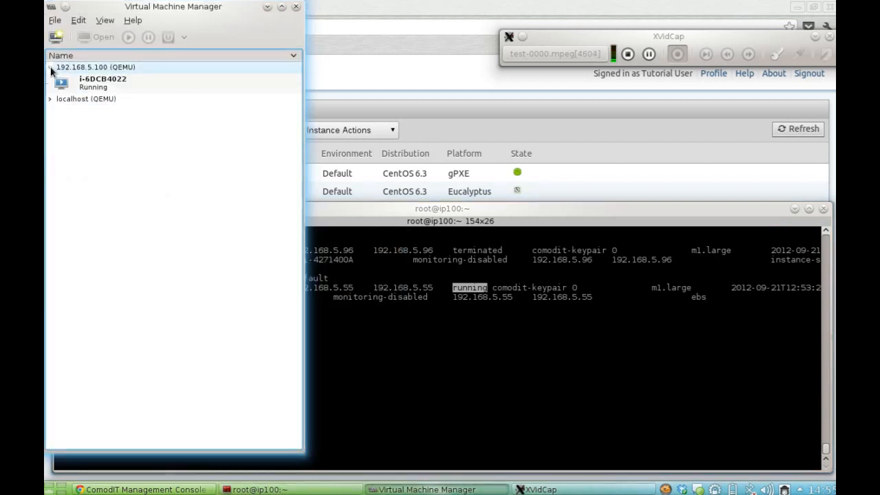
pyautogui.click(62, 84)
pyautogui.doubleClick(62, 84)
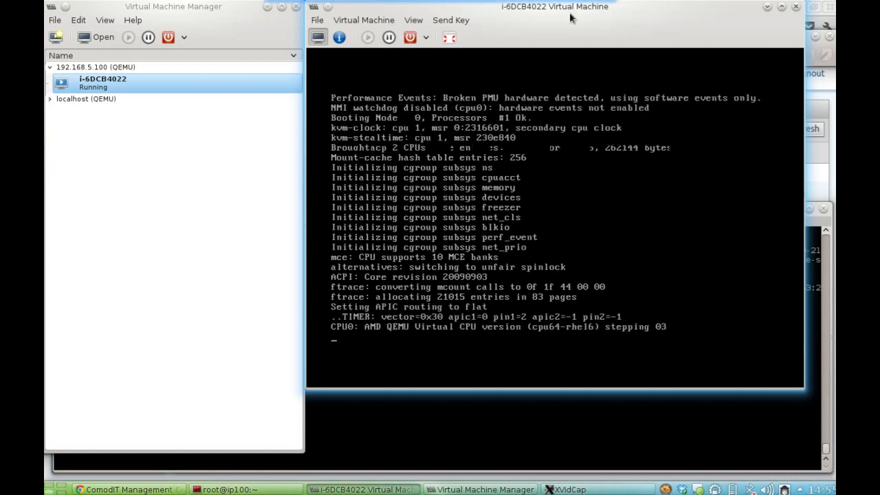
pyautogui.moveTo(569, 8); pyautogui.dragTo(577, 63)
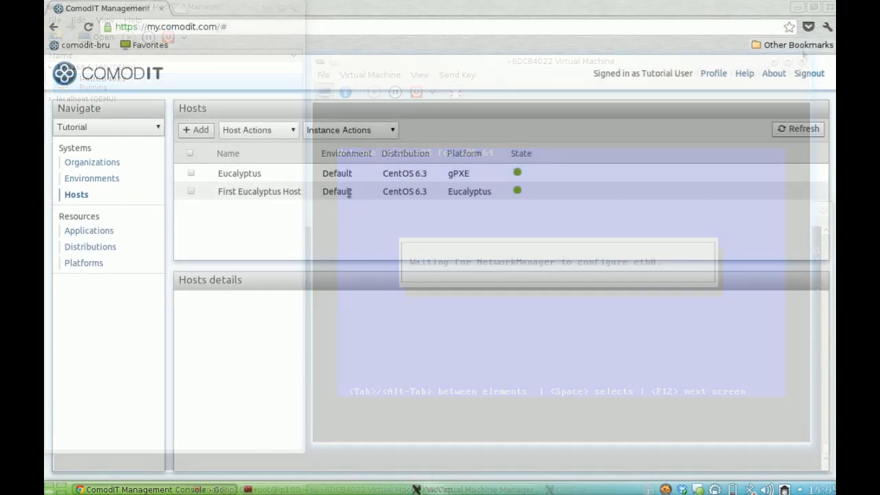
# Show the details of First Eucalyptus Host in ComodIT and copy its eth0 IP address
pyautogui.click(351, 193)
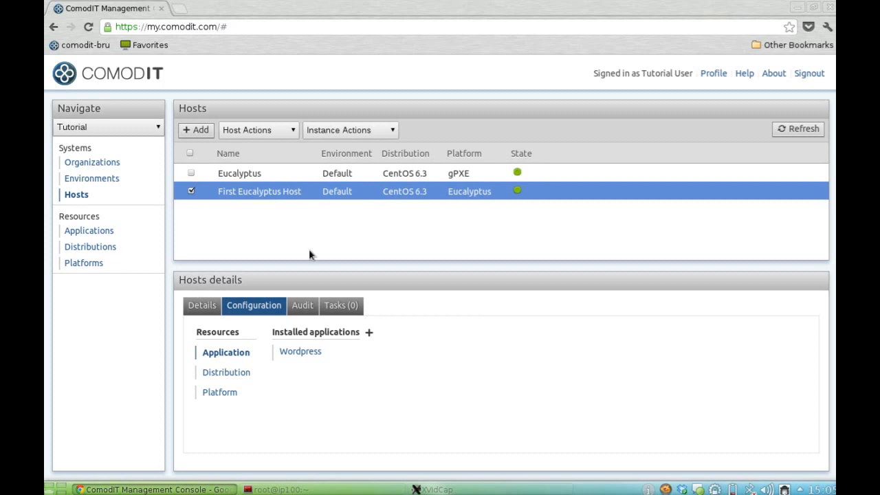
pyautogui.click(204, 306)
pyautogui.scroll(-2, 303, 396)
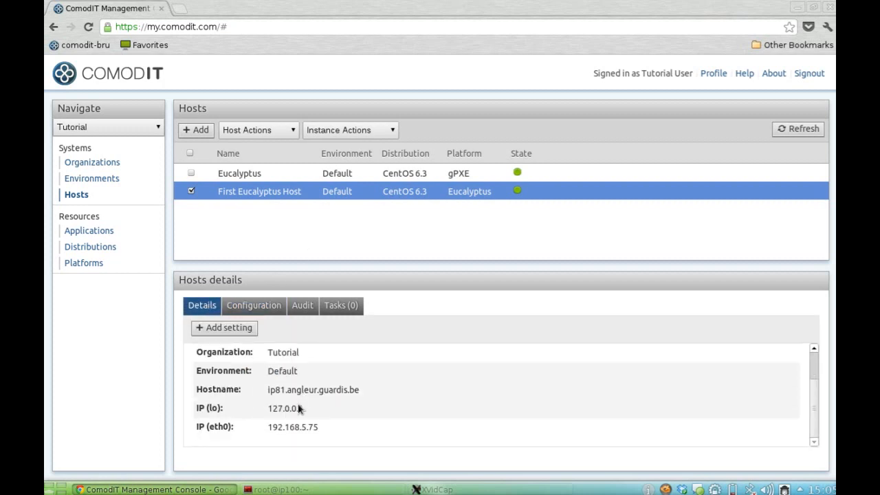
pyautogui.moveTo(268, 428); pyautogui.dragTo(319, 427)
pyautogui.hotkey('ctrl', 'c')
pyautogui.rightClick(316, 427)
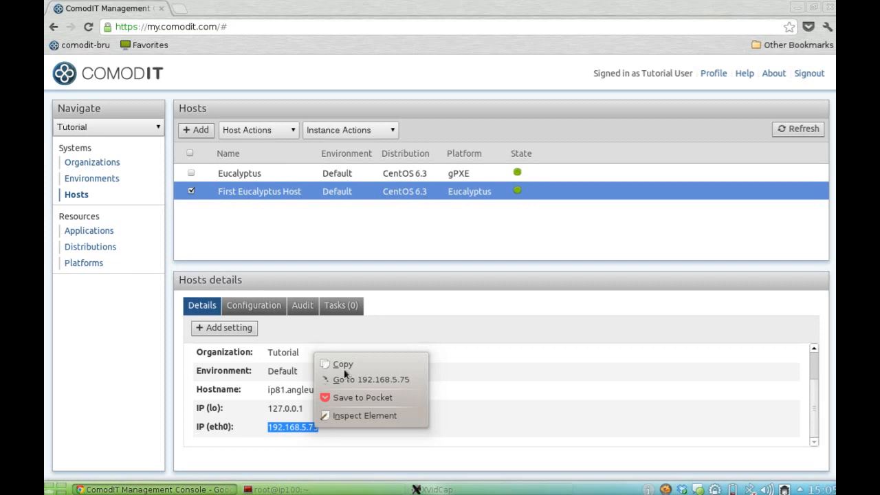
# Open the blog at 192.168.5.75 in a new browser tab
pyautogui.click(180, 11)
pyautogui.rightClick(186, 24)
pyautogui.click(214, 68)
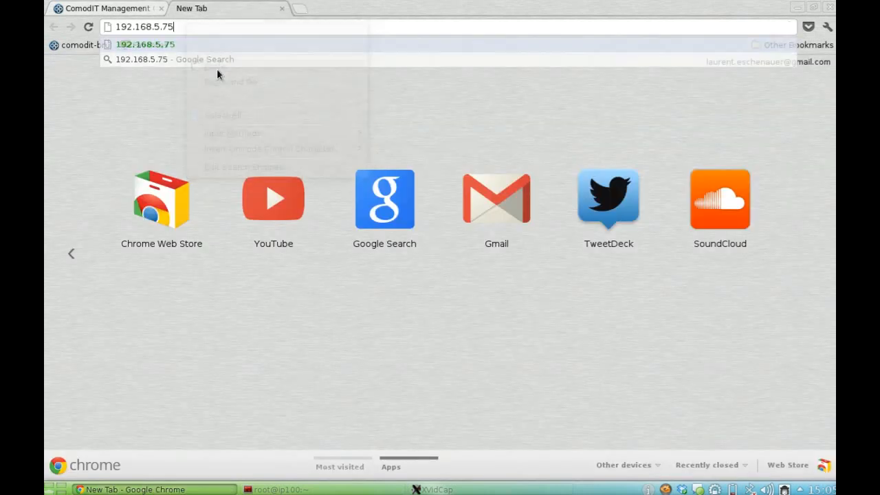
pyautogui.press('Return')
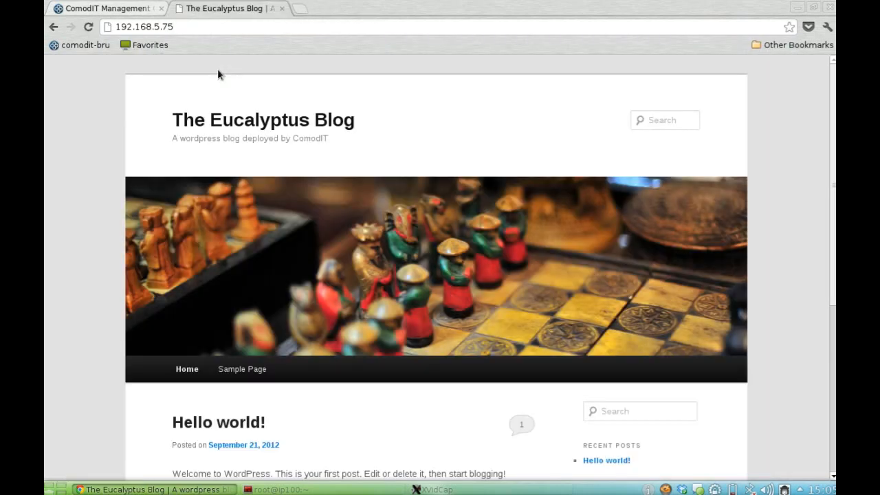
# In the host's Wordpress configuration, set the blog description to "From empty to euca in 60 minutes" and reload the blog page
pyautogui.click(137, 13)
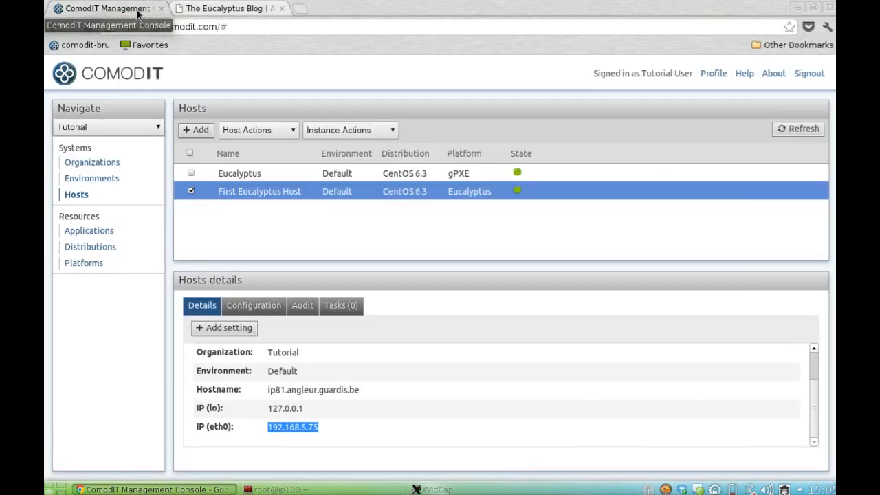
pyautogui.click(262, 306)
pyautogui.click(318, 354)
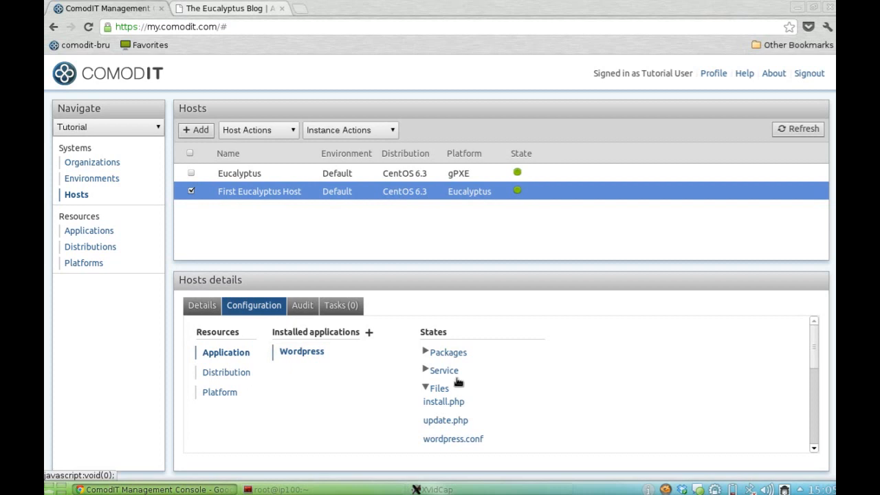
pyautogui.scroll(-5, 413, 370)
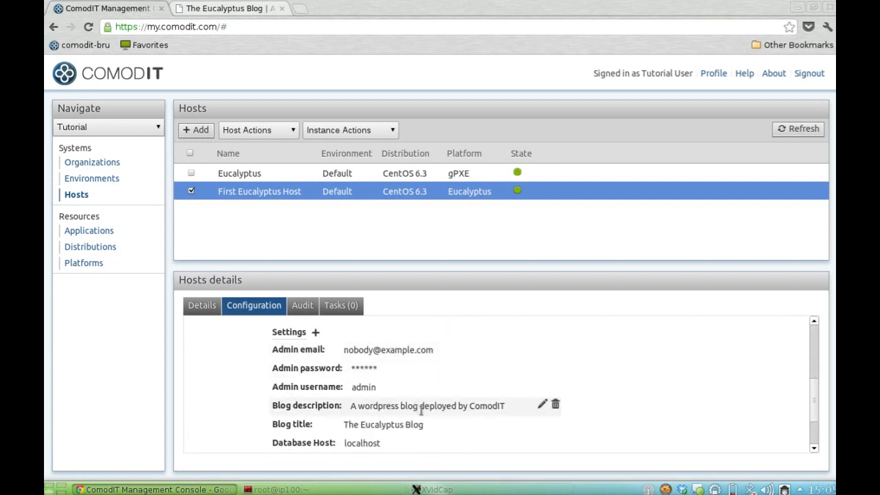
pyautogui.click(473, 405)
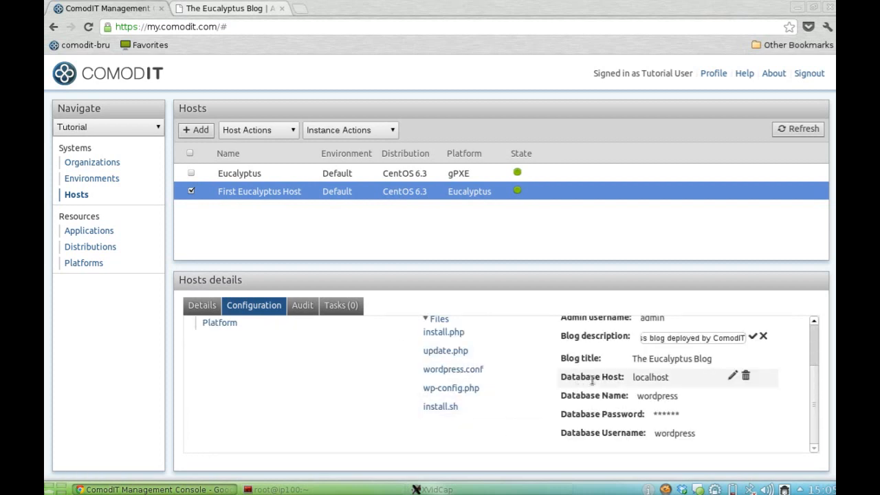
pyautogui.hotkey('ctrl', 'a')
pyautogui.write('From ')
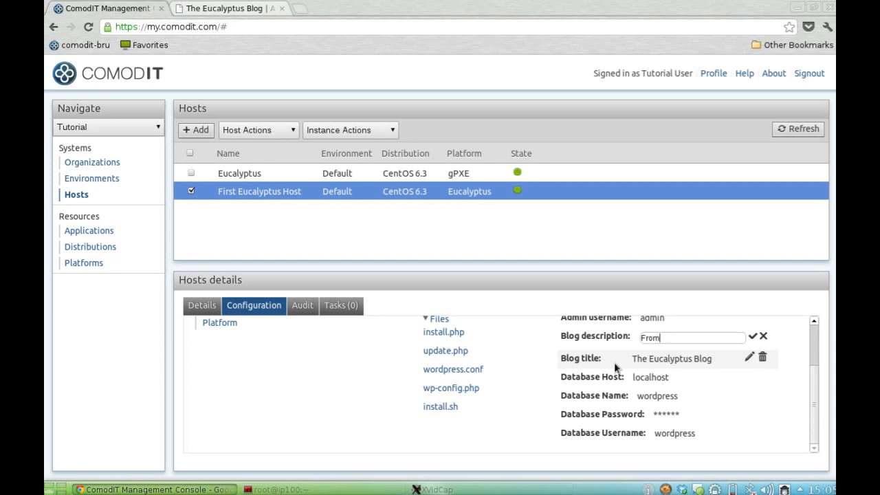
pyautogui.write('empty to euca in 6')
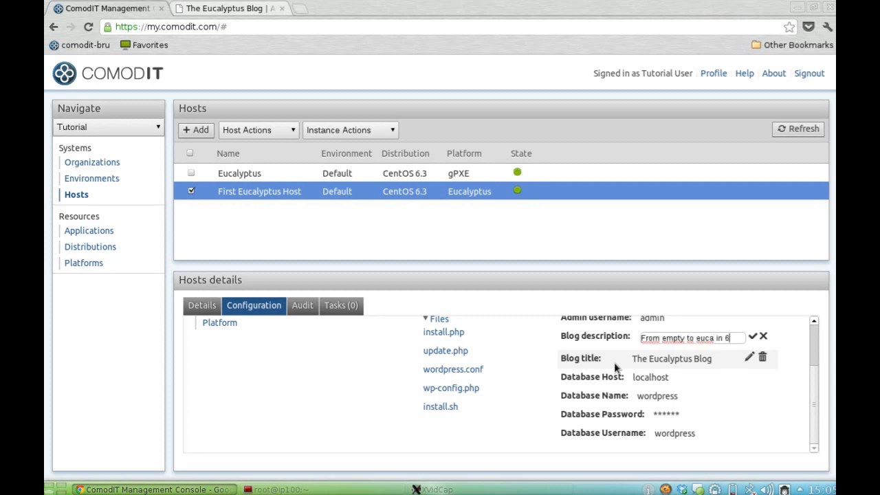
pyautogui.write('0 minutes')
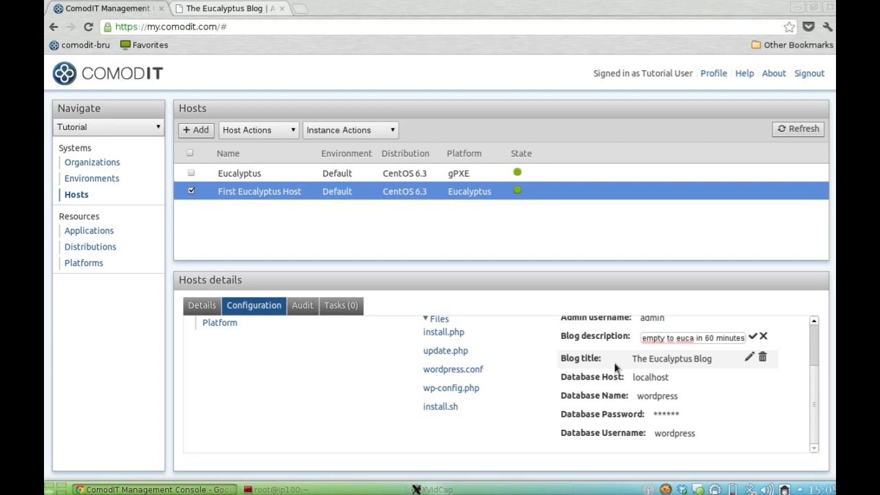
pyautogui.click(753, 337)
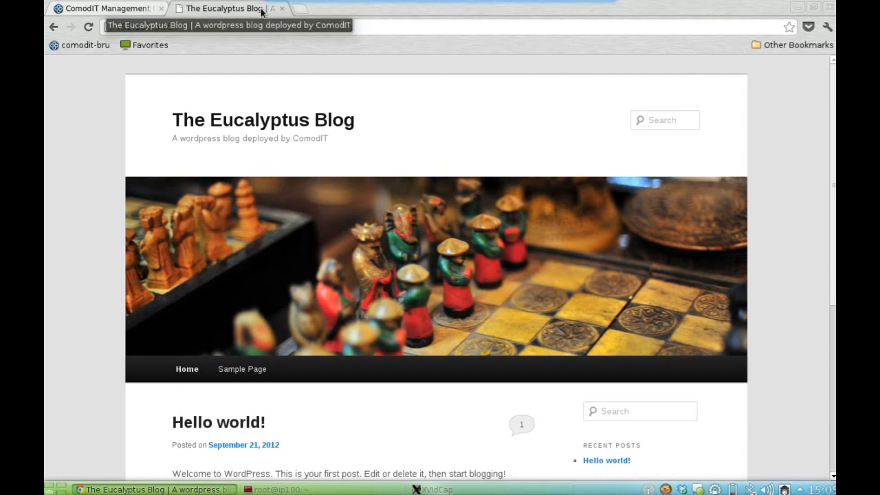
pyautogui.press('F5')
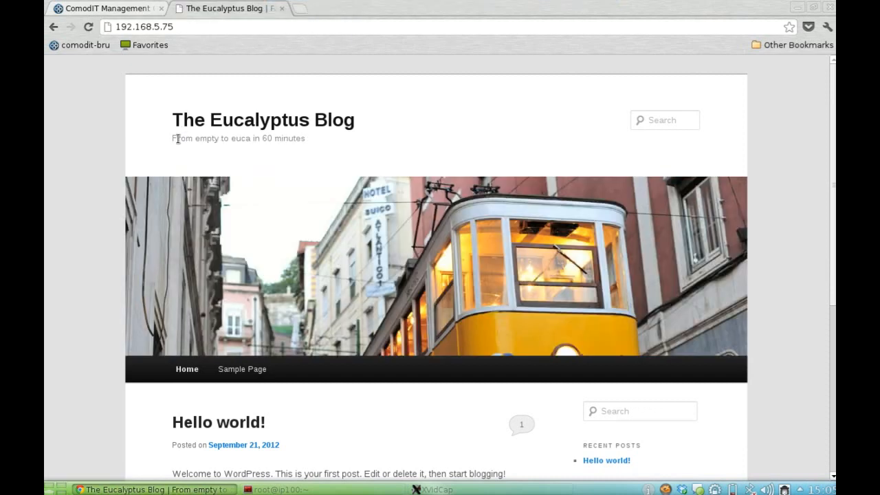